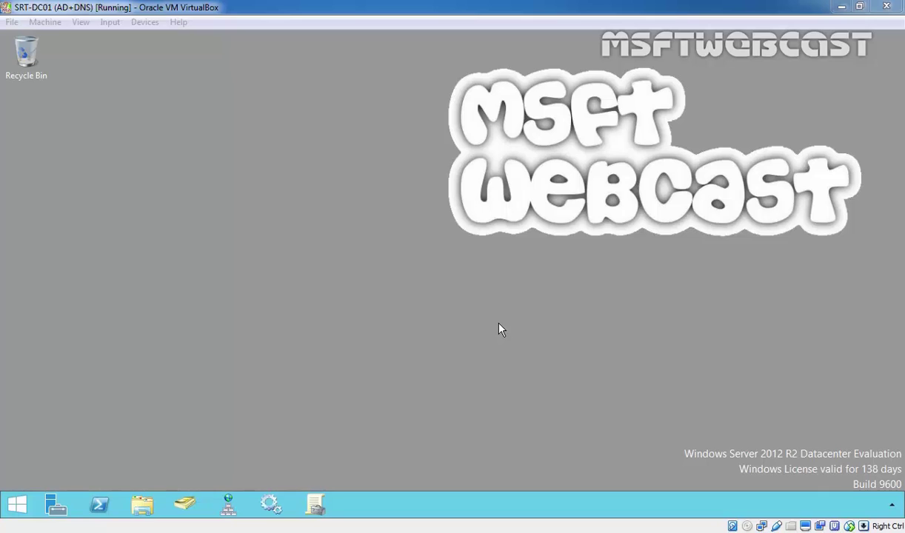
# Run dsa.msc from the Run box to open Active Directory Users and Computers.
pyautogui.click(202, 326)
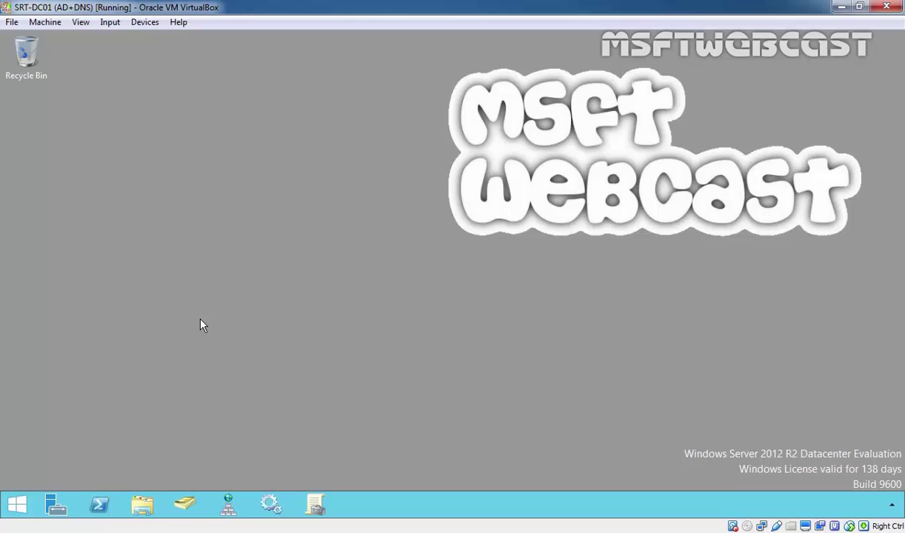
pyautogui.press('super+r')
pyautogui.write('dsa.msc')
pyautogui.press('Return')
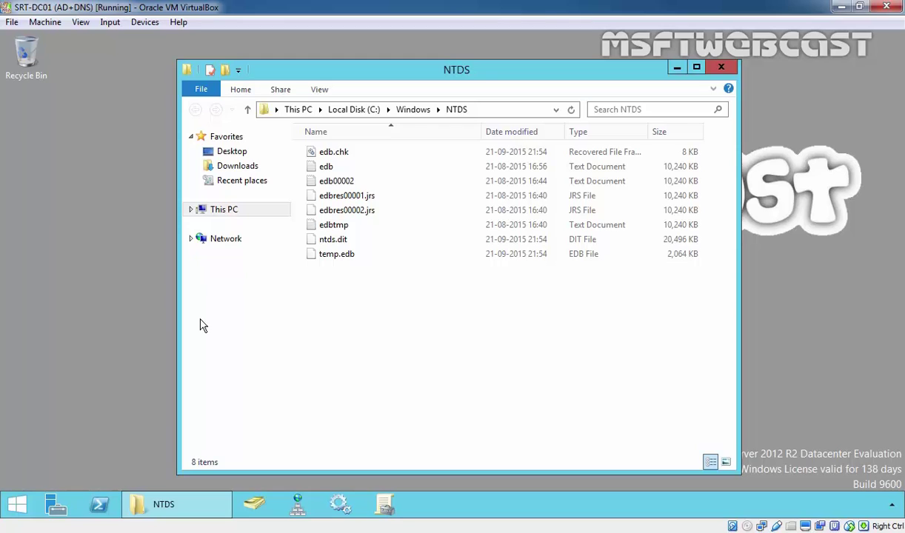
# Open Disk Management (diskmgmt.msc), initialize Disk 1 as MBR, and maximize the window.
pyautogui.press('super+r')
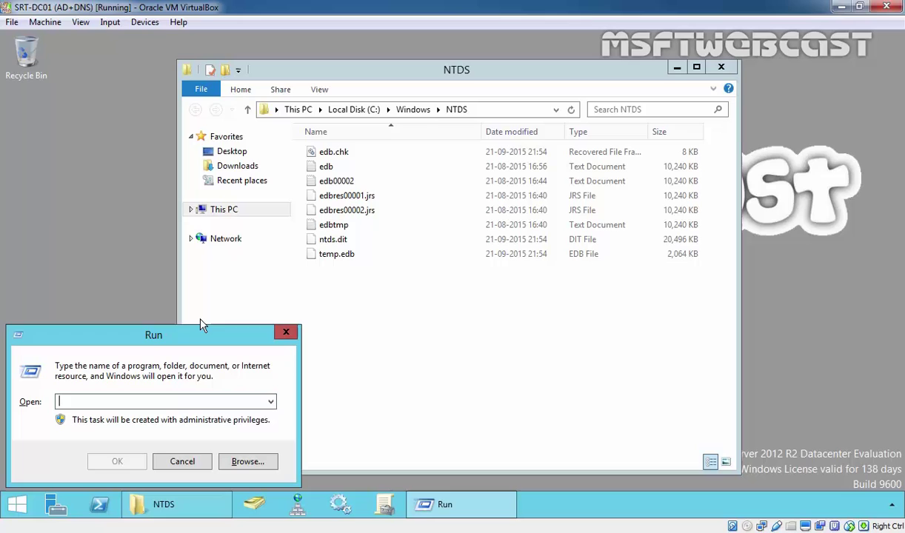
pyautogui.write('diskmgmt.msc')
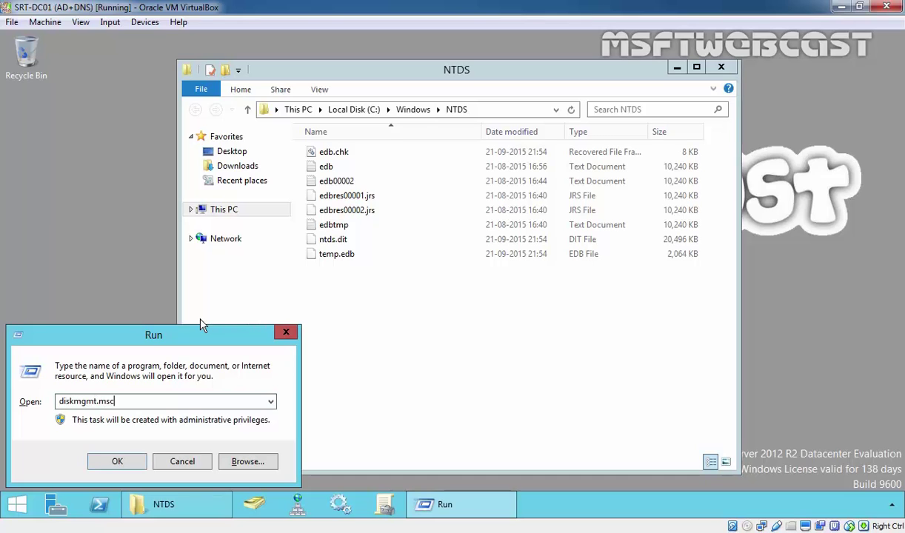
pyautogui.press('Return')
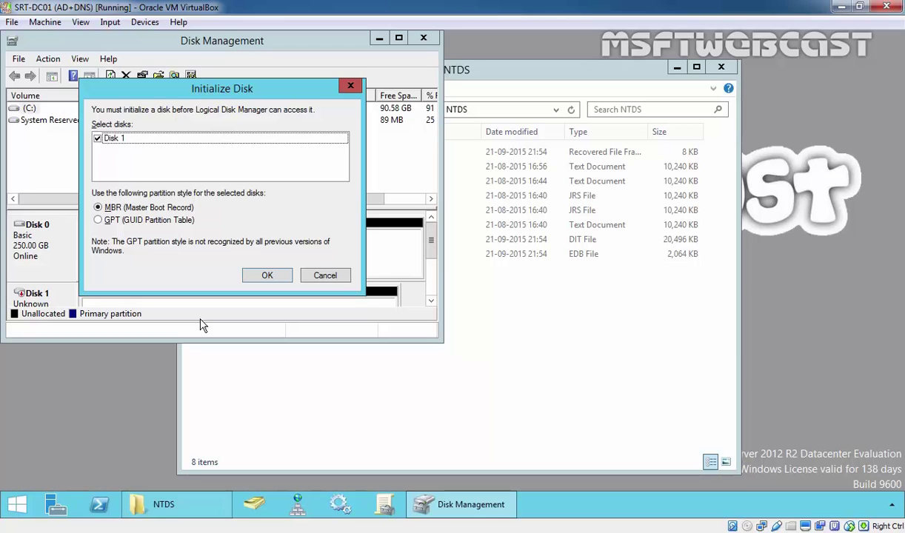
pyautogui.click(267, 276)
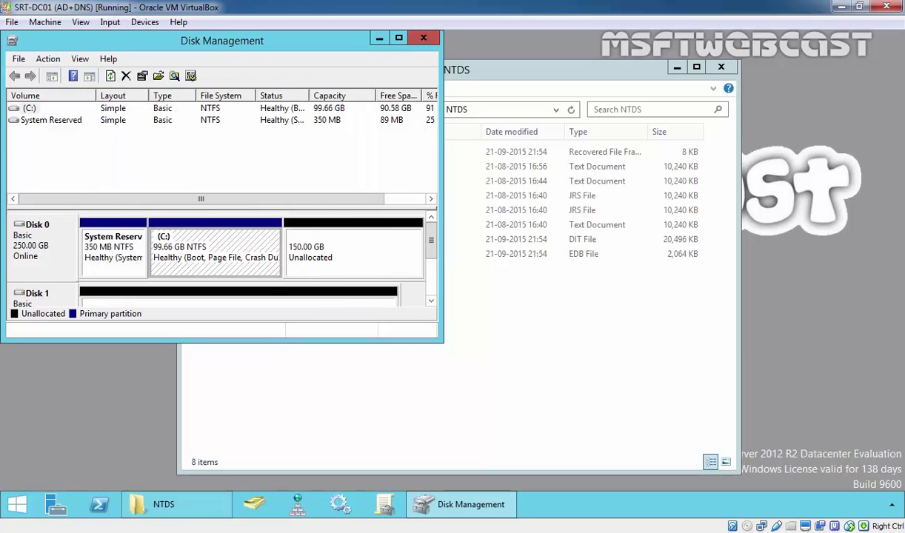
pyautogui.click(398, 37)
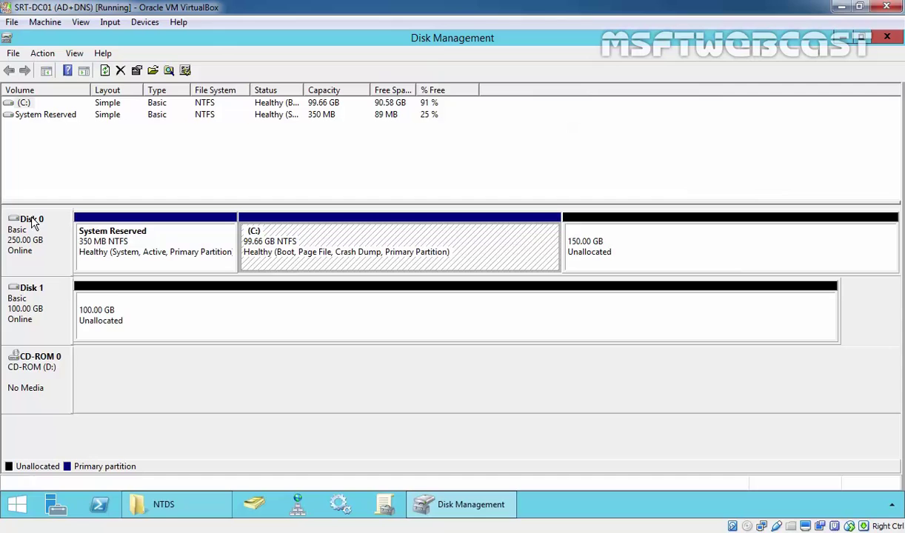
# Create a full-size simple volume on Disk 1 as drive E:, NTFS quick format, no label.
pyautogui.rightClick(191, 306)
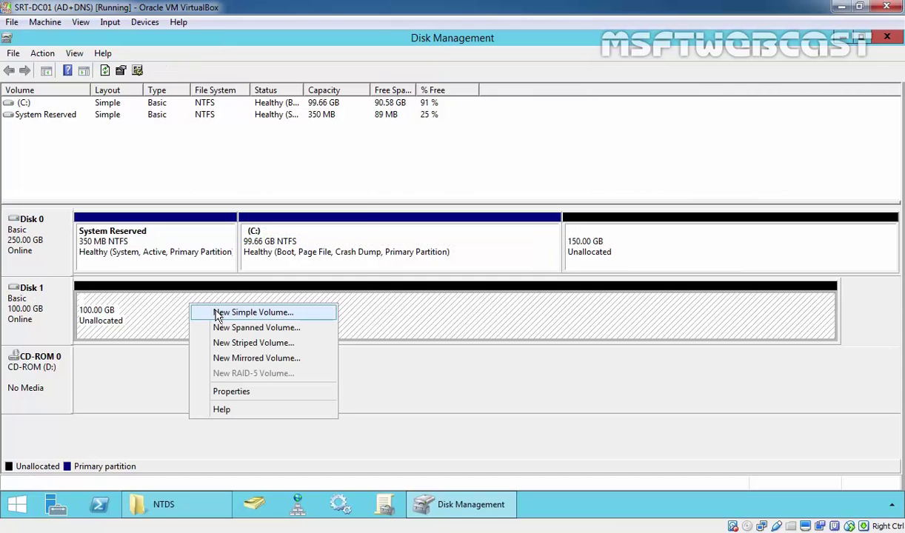
pyautogui.click(219, 313)
pyautogui.click(271, 352)
pyautogui.click(271, 352)
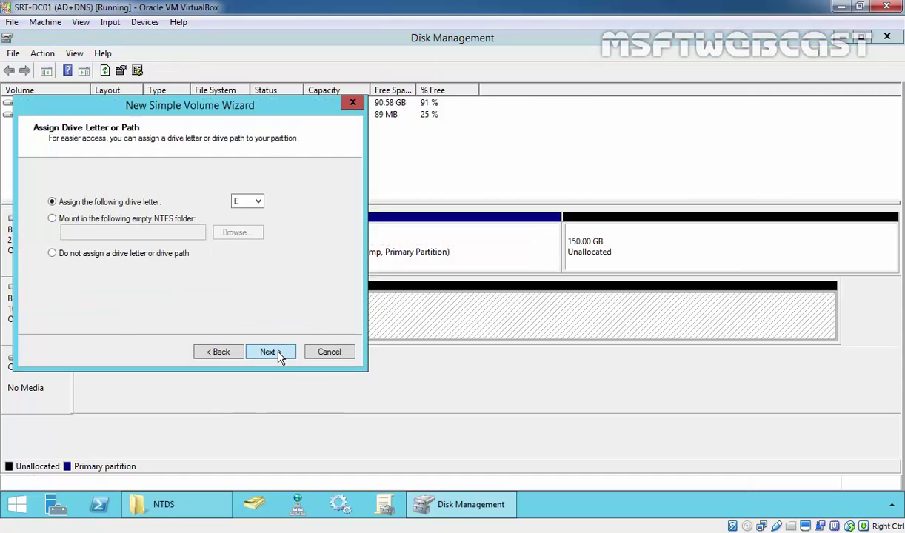
pyautogui.click(270, 352)
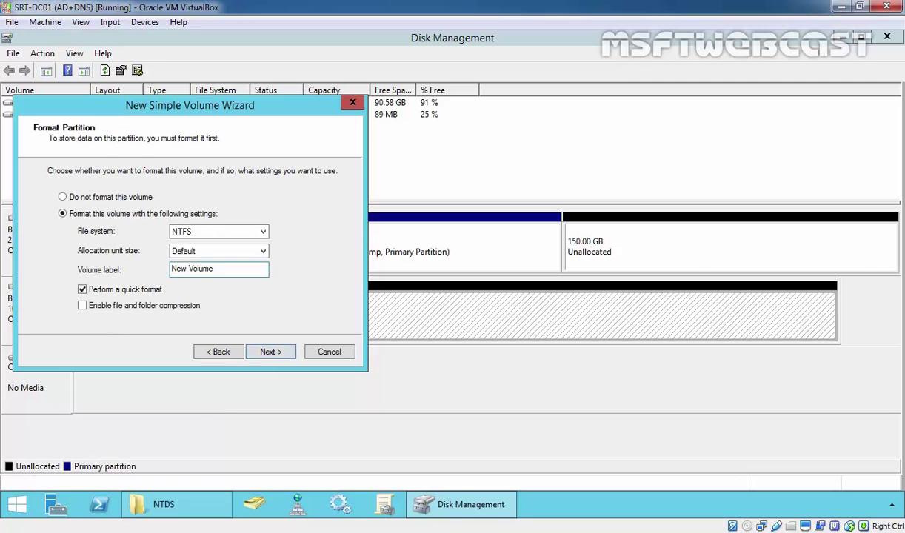
pyautogui.press('BackSpace')
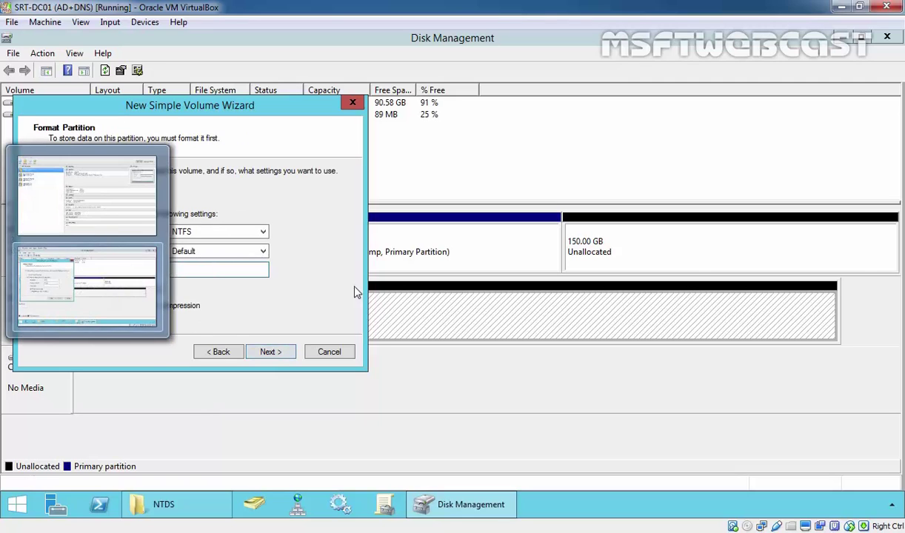
pyautogui.click(273, 351)
pyautogui.click(272, 352)
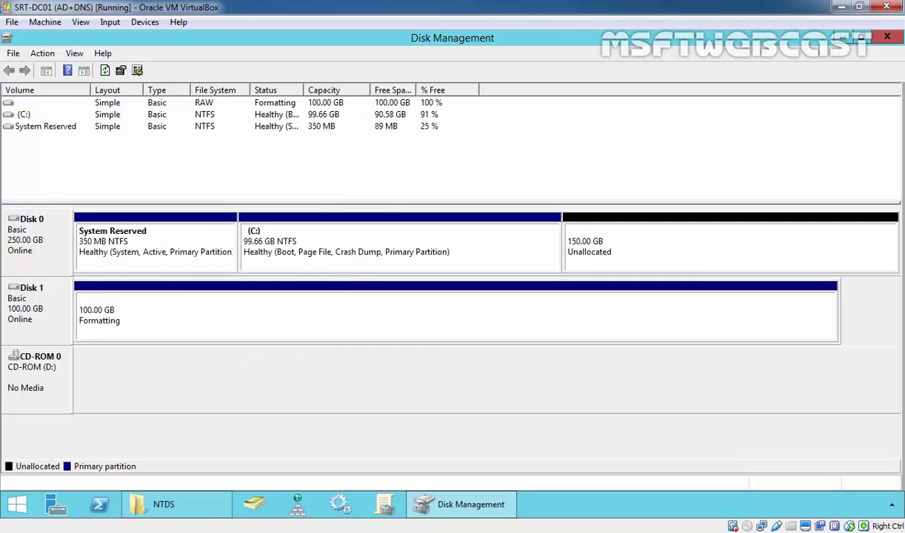
# Create a new folder named NTDS on drive E: and open it.
pyautogui.rightClick(189, 119)
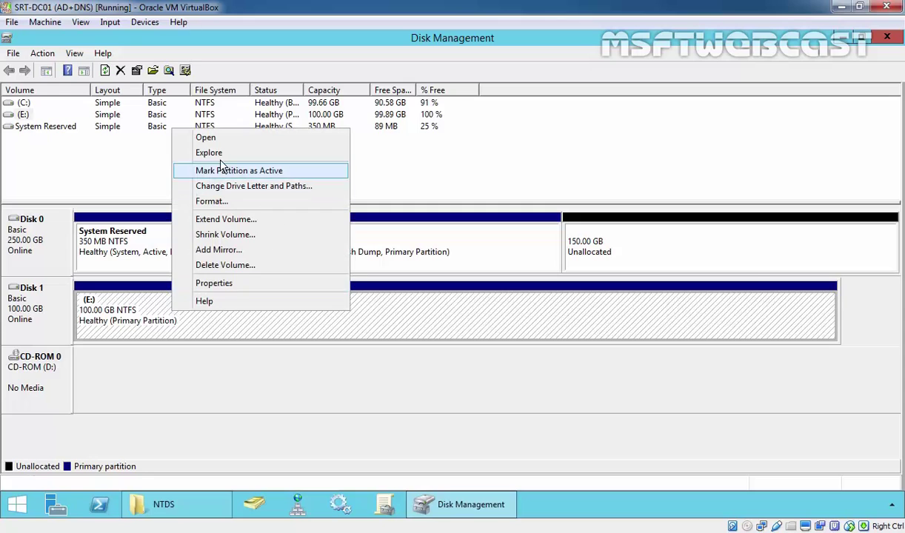
pyautogui.click(244, 152)
pyautogui.rightClick(416, 161)
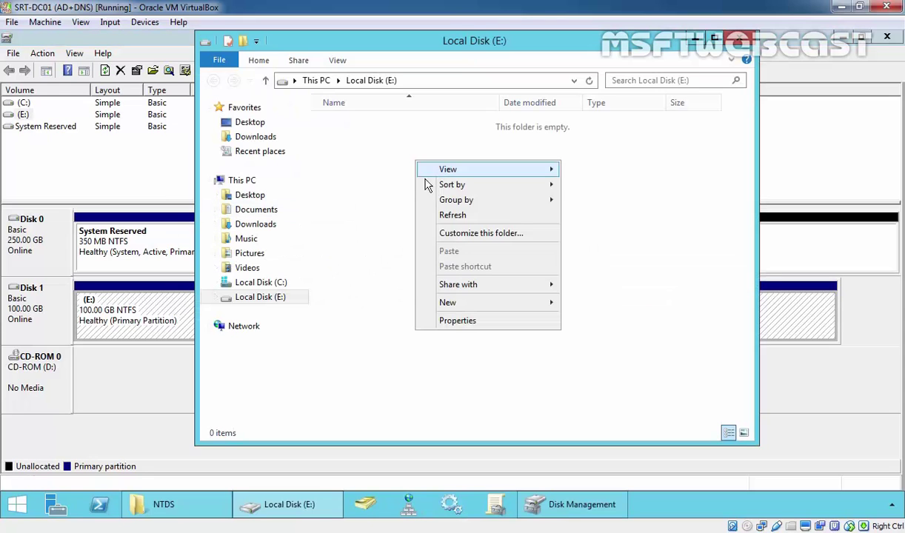
pyautogui.moveTo(473, 306)
pyautogui.click(579, 304)
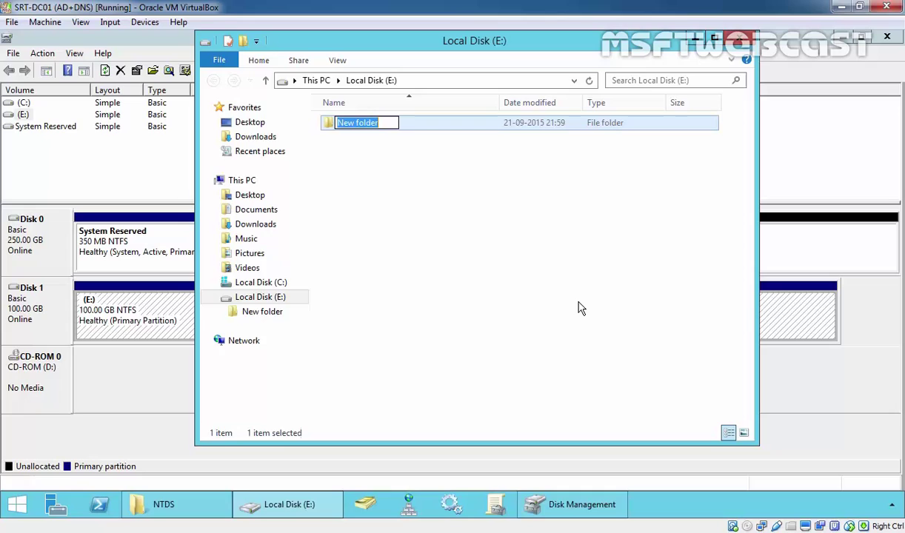
pyautogui.write('NTDS')
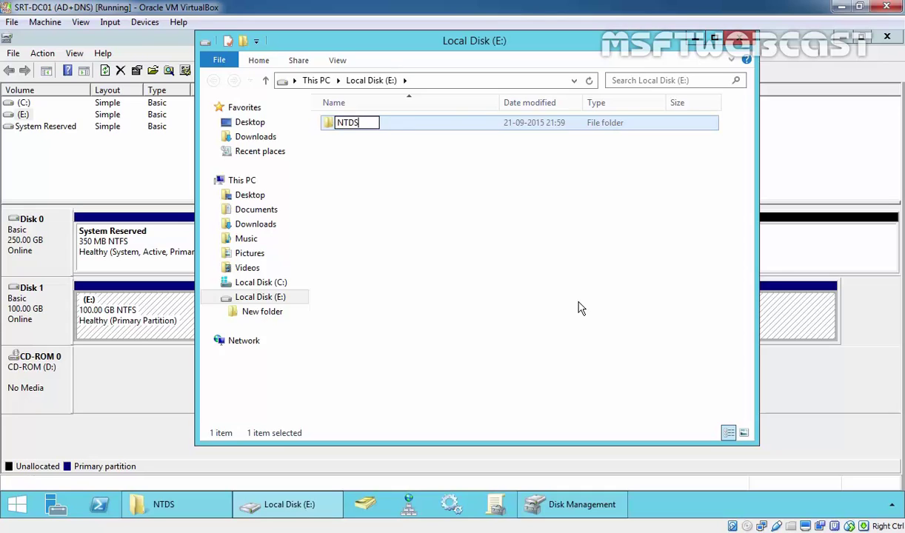
pyautogui.press('Return')
pyautogui.press('Return')
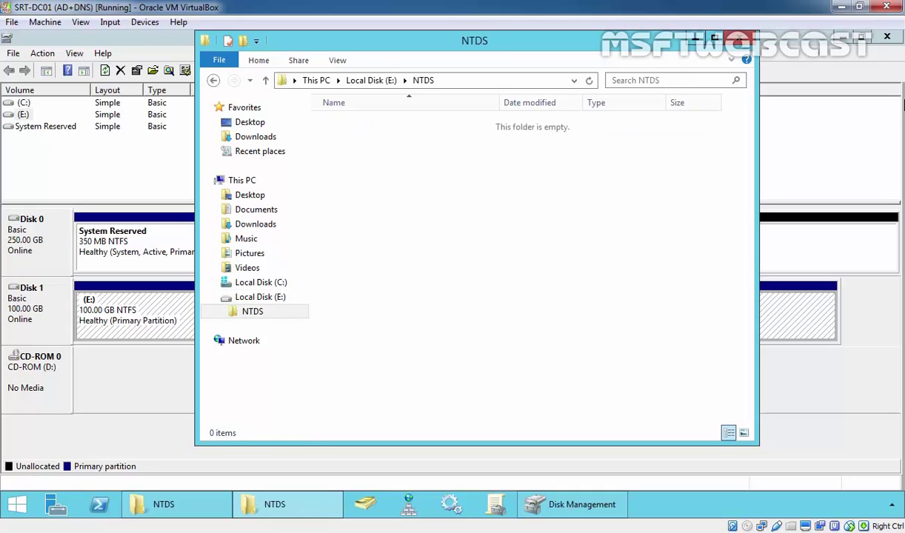
# Close Disk Management and arrange E:\NTDS beside C:\Windows\NTDS, selecting its eight files.
pyautogui.click(853, 43)
pyautogui.click(886, 38)
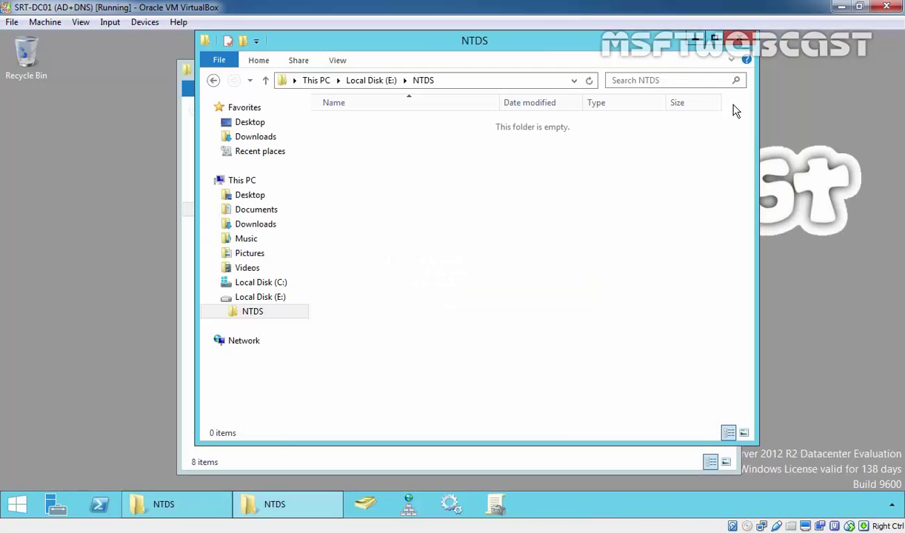
pyautogui.moveTo(529, 50); pyautogui.dragTo(644, 80)
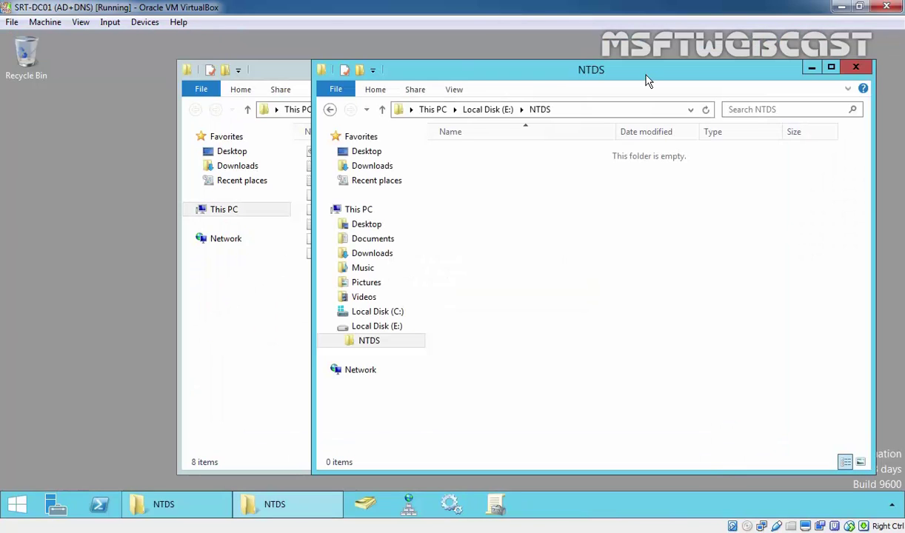
pyautogui.press('super+r')
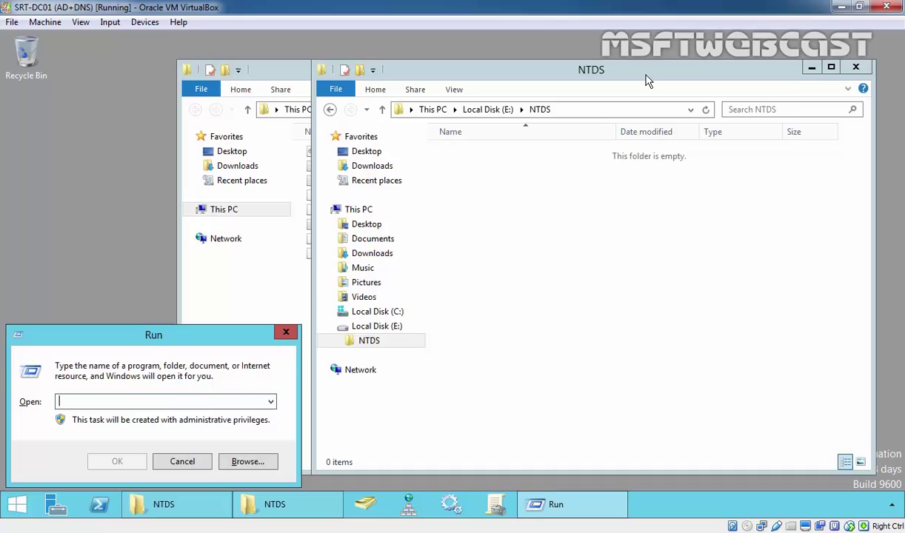
pyautogui.press('Escape')
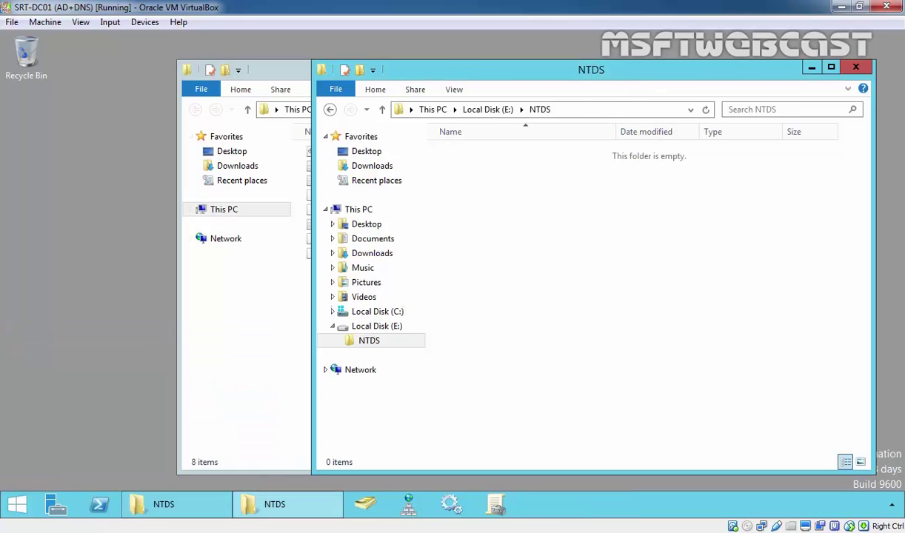
pyautogui.click(252, 318)
pyautogui.moveTo(383, 303); pyautogui.dragTo(320, 152)
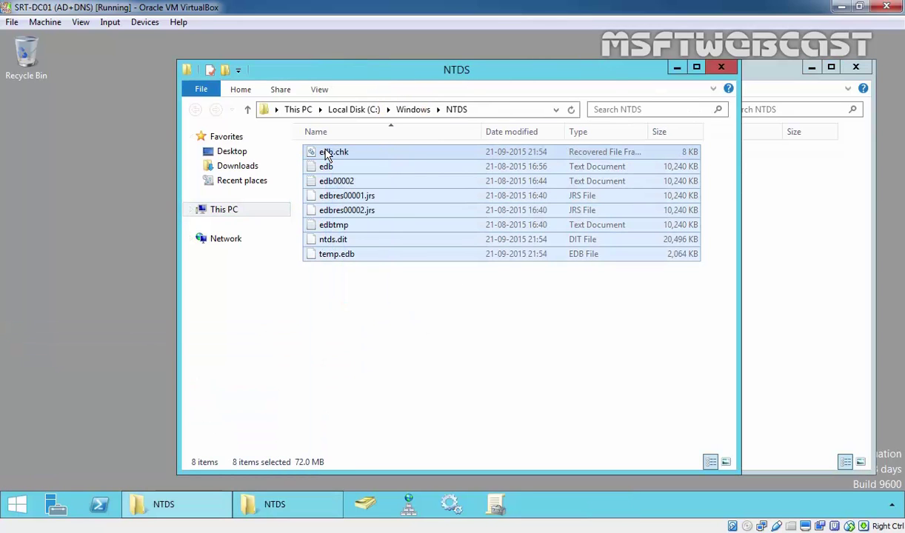
pyautogui.click(809, 294)
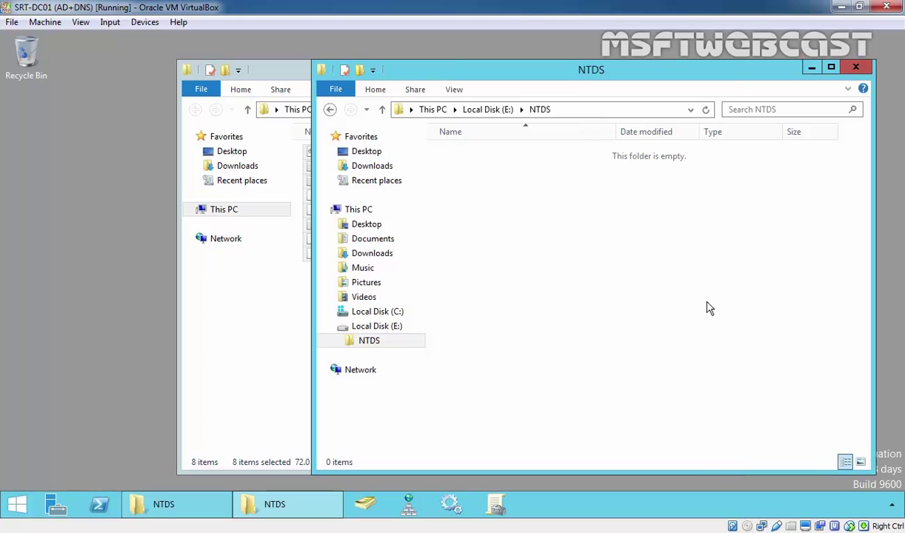
# Launch regedit and expand HKEY_LOCAL_MACHINE in the key tree.
pyautogui.press('super+r')
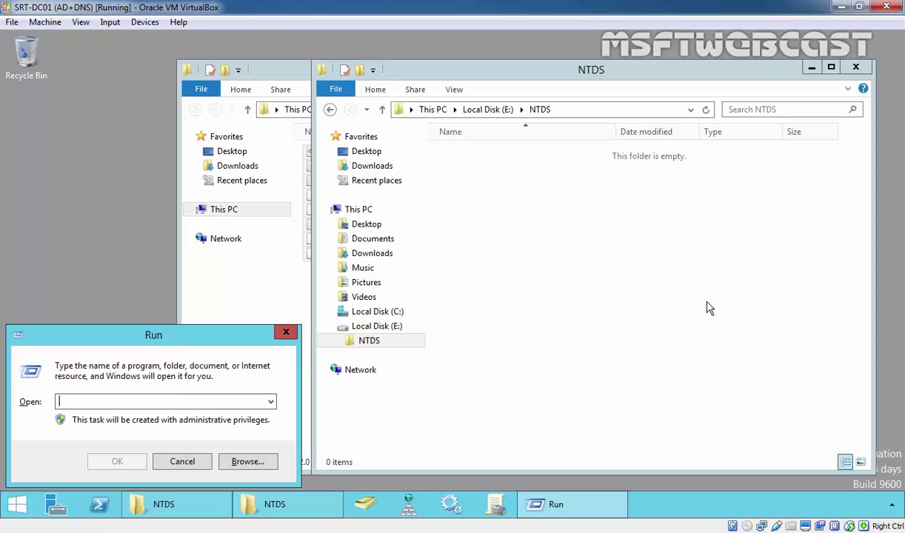
pyautogui.write('re')
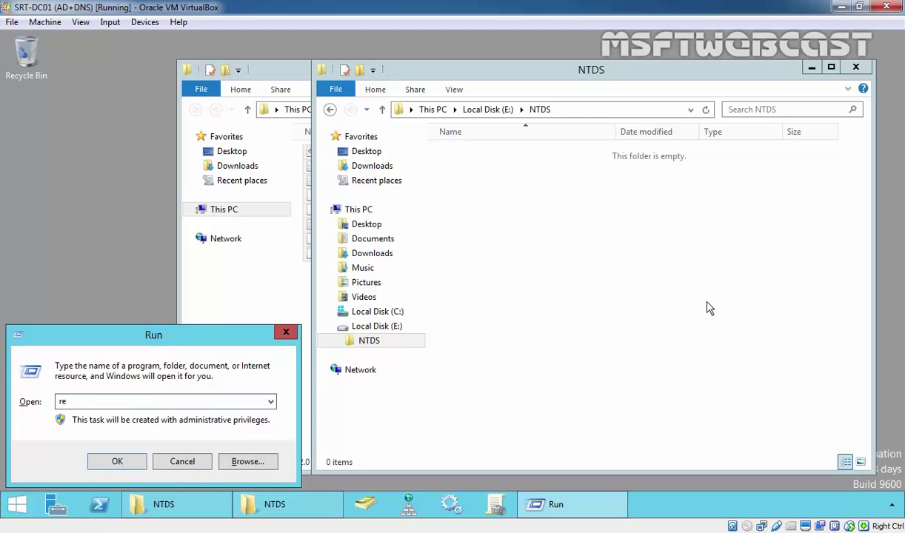
pyautogui.write('gedit')
pyautogui.press('Return')
pyautogui.press('Down')
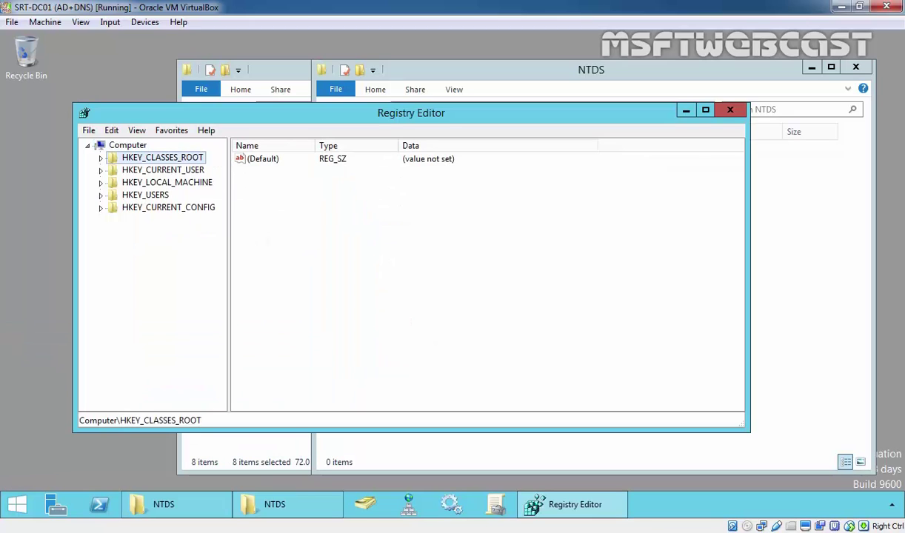
pyautogui.press('Down')
pyautogui.press('Down')
pyautogui.press('Down')
pyautogui.press('Right')
pyautogui.press('Down')
pyautogui.press('Left')
pyautogui.press('Left')
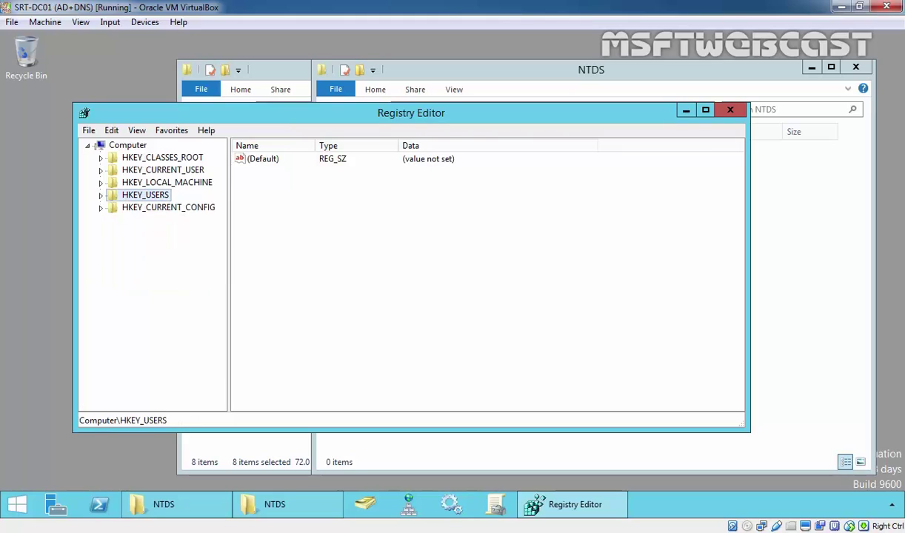
pyautogui.press('Up')
pyautogui.press('Right')
pyautogui.press('Right')
pyautogui.press('Down')
pyautogui.press('Down')
pyautogui.press('Down')
# Navigate to SYSTEM\CurrentControlSet\Services\NTDS\Parameters.
pyautogui.press('Down')
pyautogui.press('Down')
pyautogui.press('Down')
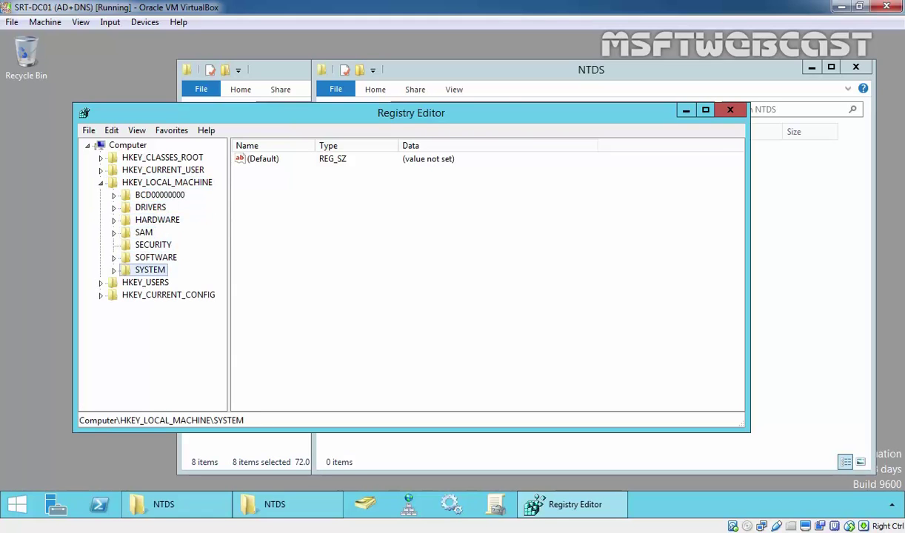
pyautogui.press('Right')
pyautogui.press('Down')
pyautogui.press('Down')
pyautogui.press('Down')
pyautogui.press('Right')
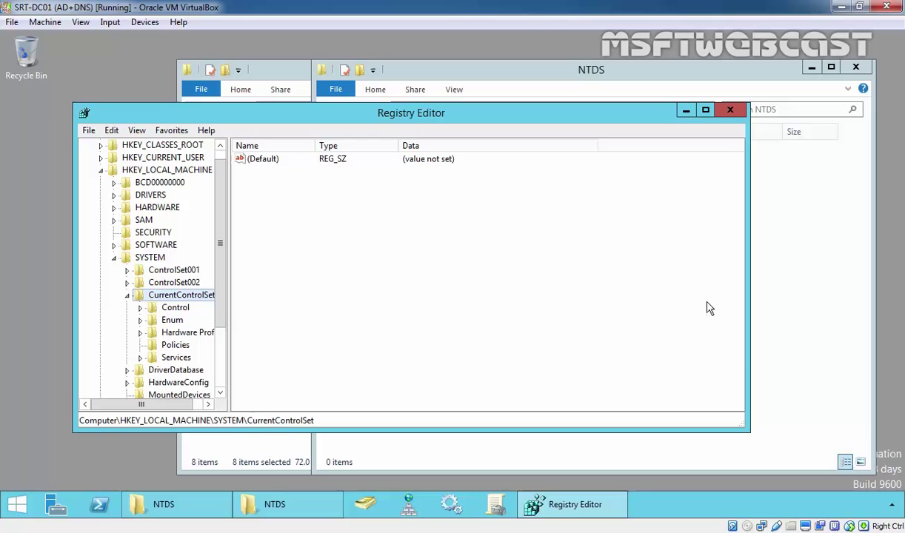
pyautogui.press('Right')
pyautogui.press('Down')
pyautogui.press('Down')
pyautogui.press('Down')
pyautogui.press('Down')
pyautogui.press('Right')
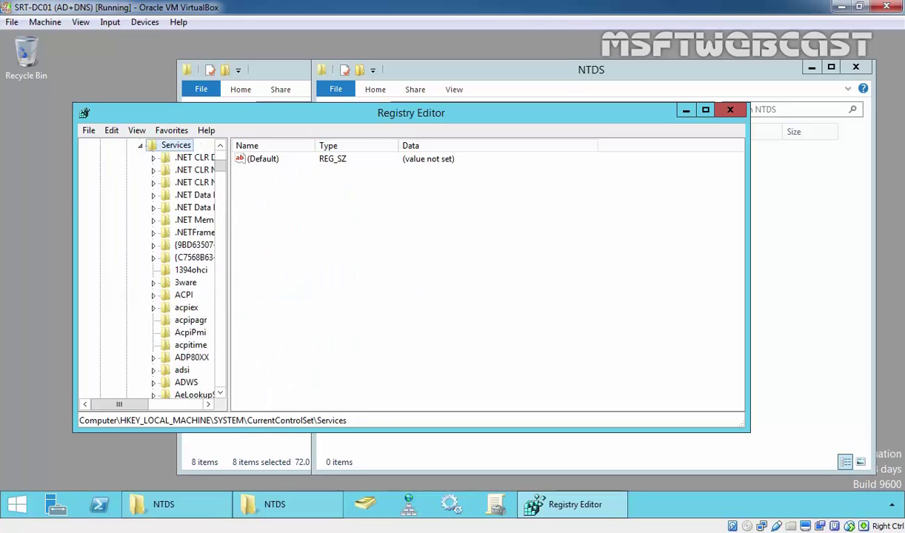
pyautogui.press('Right')
pyautogui.write('nt')
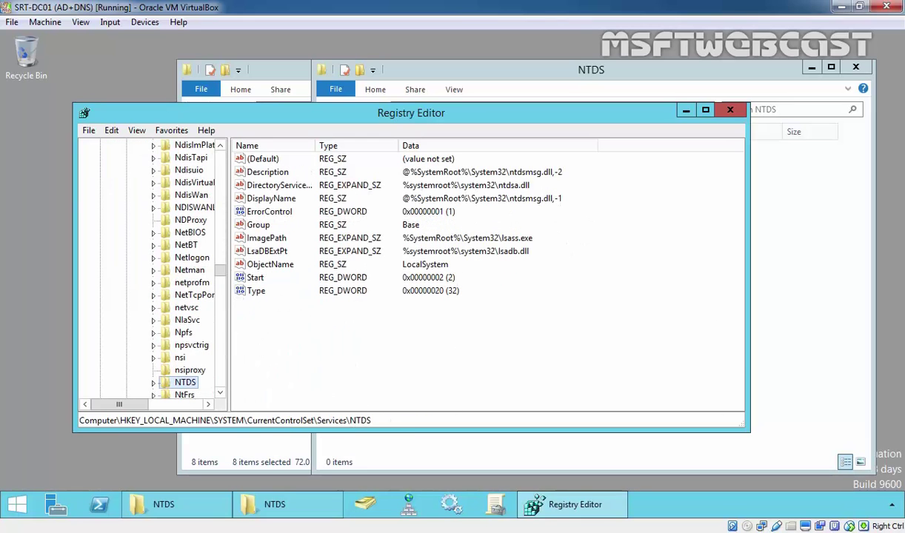
pyautogui.press('Right')
pyautogui.press('Down')
pyautogui.press('Down')
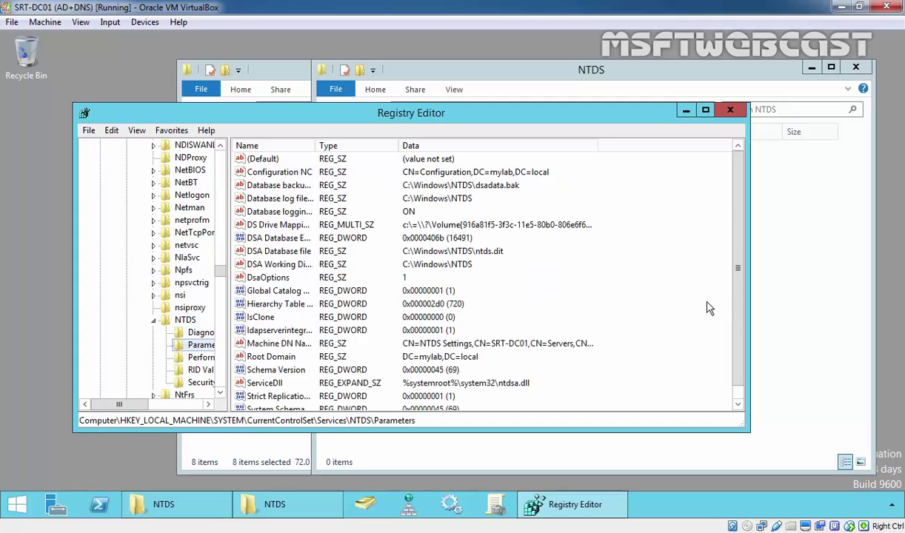
# Maximize Registry Editor, widen the Name column, and check the DSA Database file and Working Directory paths.
pyautogui.click(709, 111)
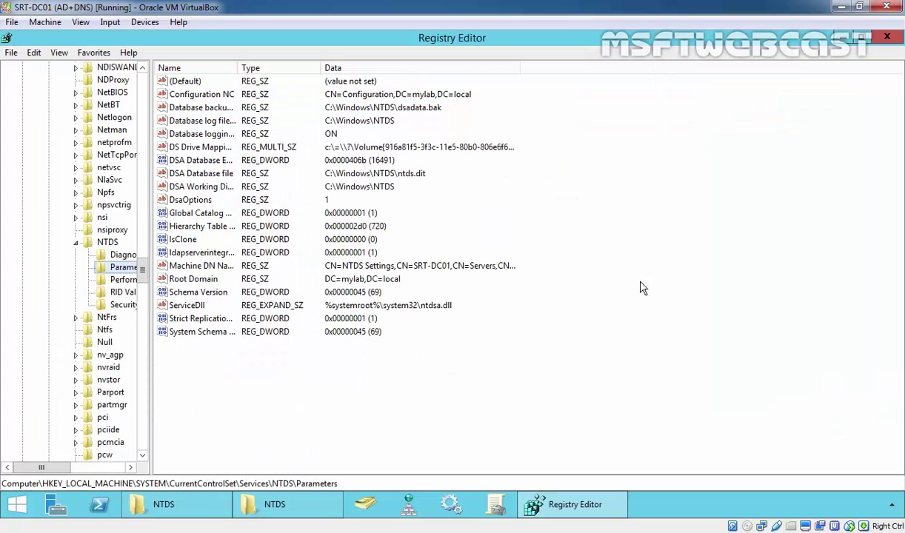
pyautogui.moveTo(460, 396); pyautogui.dragTo(294, 54)
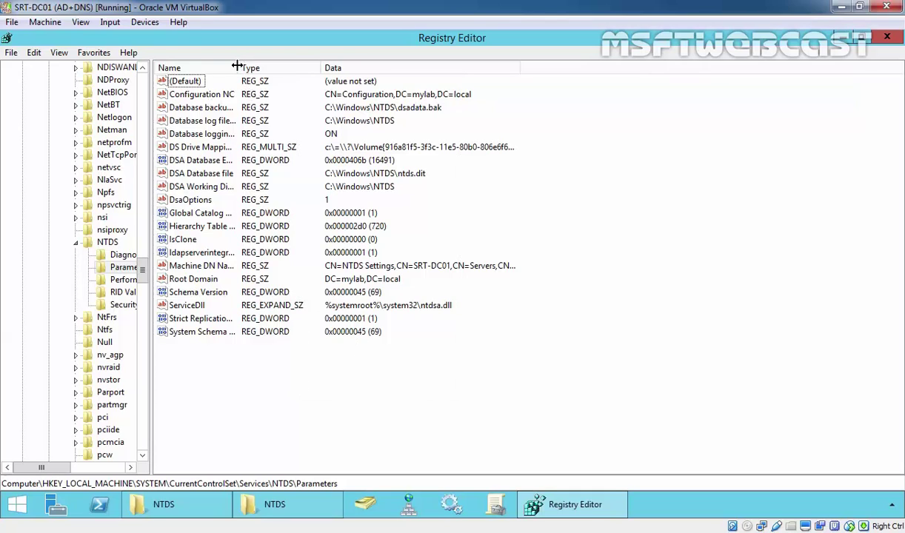
pyautogui.moveTo(236, 66); pyautogui.dragTo(306, 66)
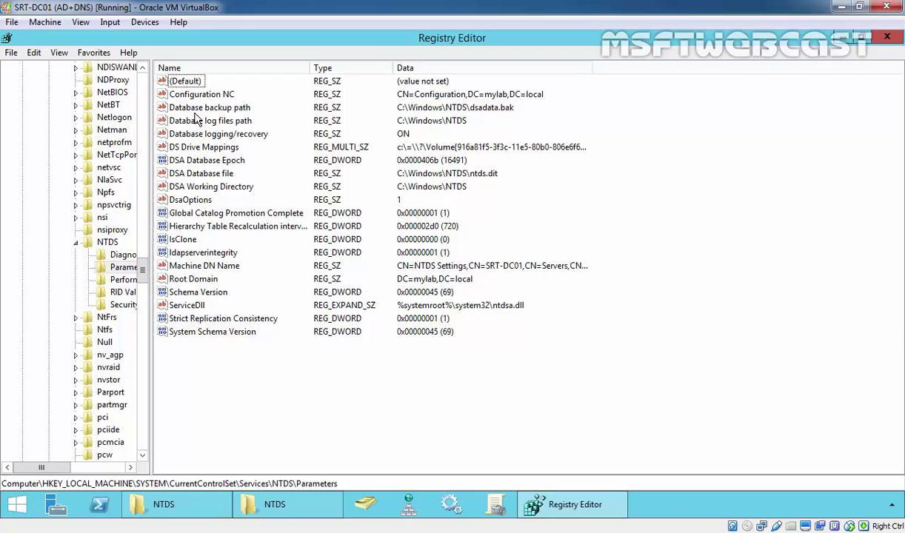
pyautogui.click(169, 173)
pyautogui.click(176, 187)
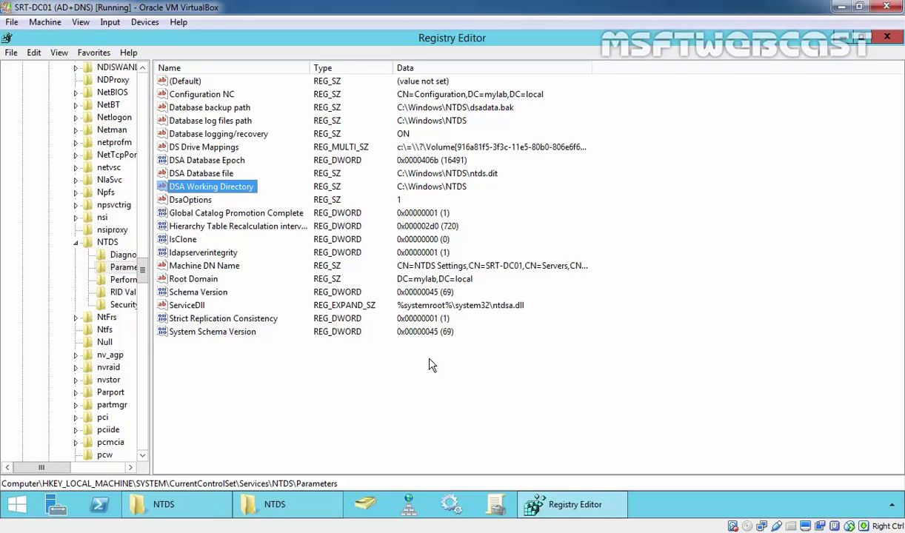
pyautogui.hotkey('alt', 'Tab')
pyautogui.hotkey('ctrl', 'a')
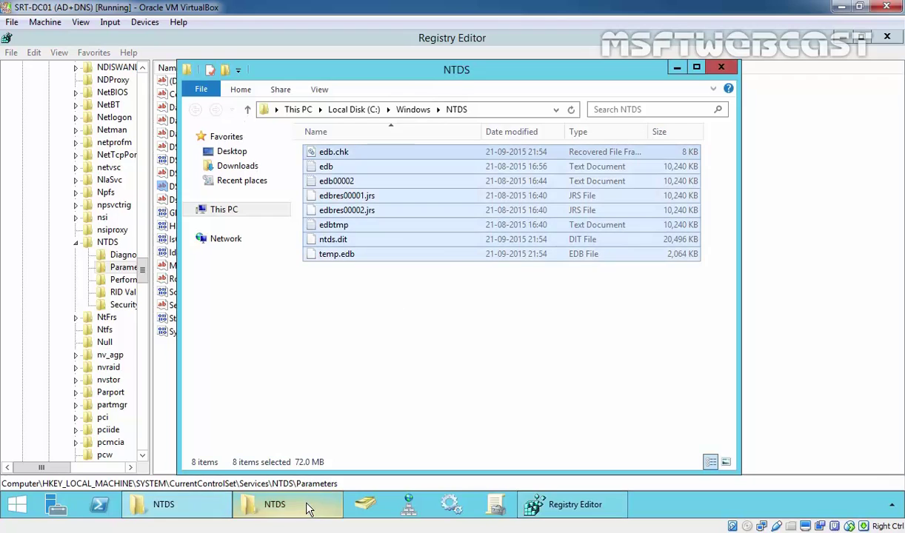
# Switch between the empty E:\NTDS folder window and Registry Editor.
pyautogui.click(309, 505)
pyautogui.click(359, 39)
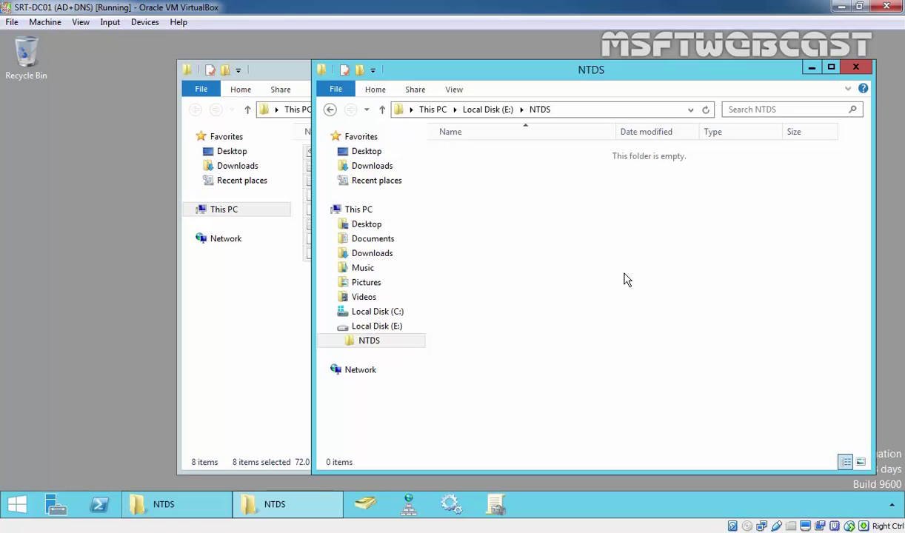
# Stop Active Directory Domain Services in Services, including its dependent services.
pyautogui.click(437, 494)
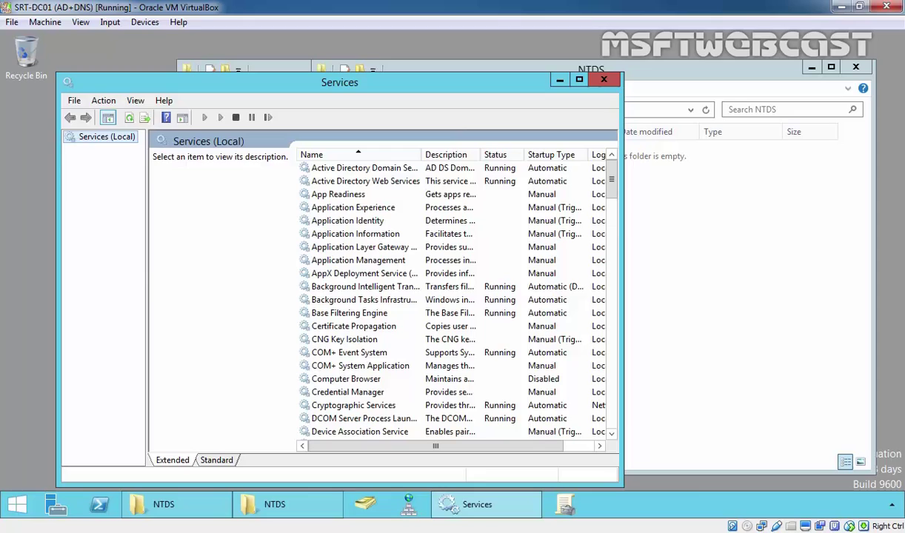
pyautogui.click(332, 168)
pyautogui.rightClick(333, 169)
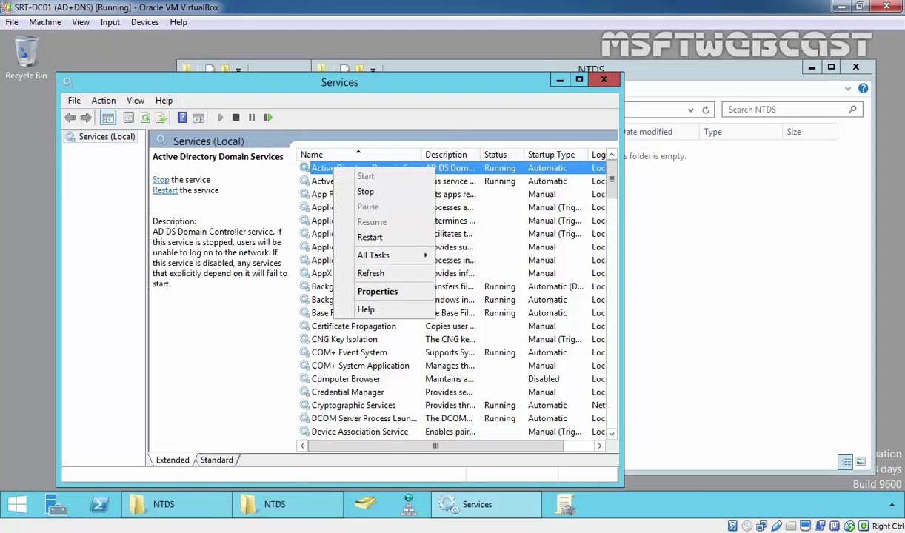
pyautogui.click(364, 193)
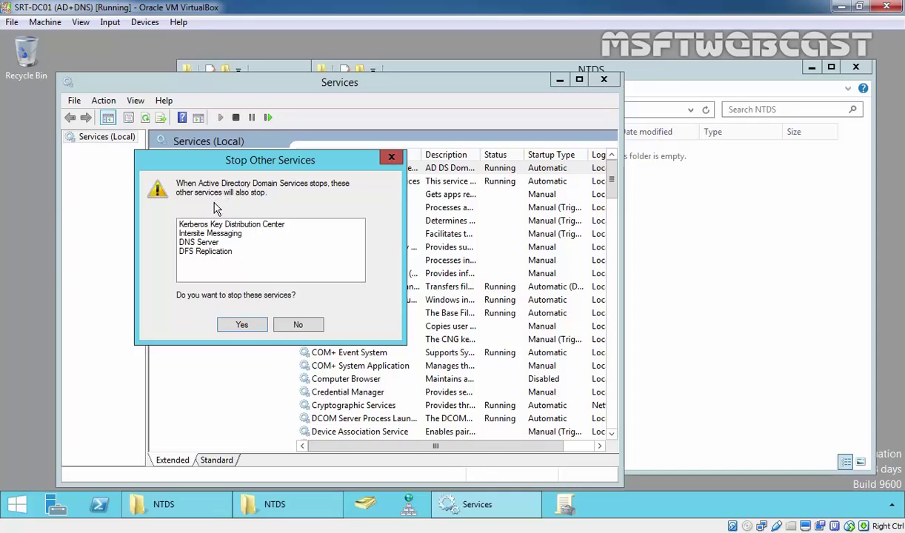
pyautogui.click(247, 324)
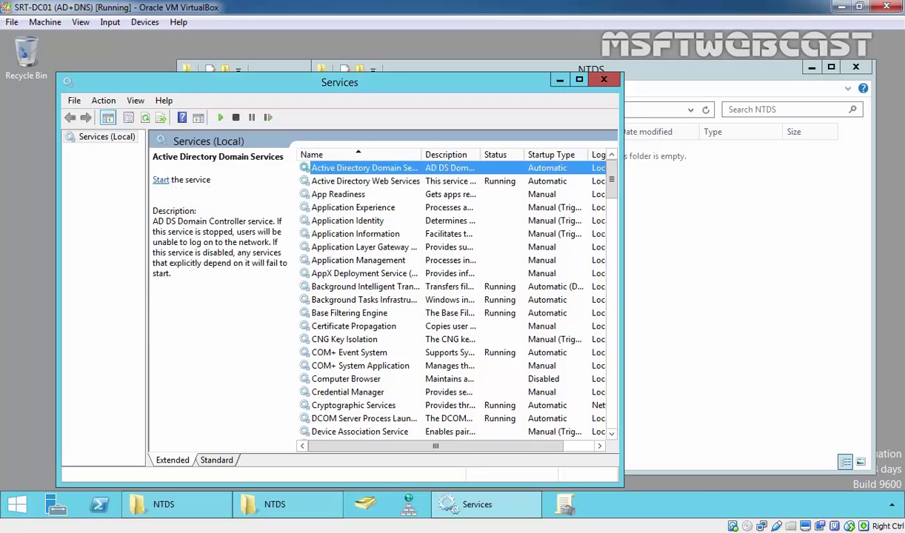
# Open an administrator Command Prompt and start ntdsutil.
pyautogui.press('super')
pyautogui.press('super')
pyautogui.rightClick(13, 502)
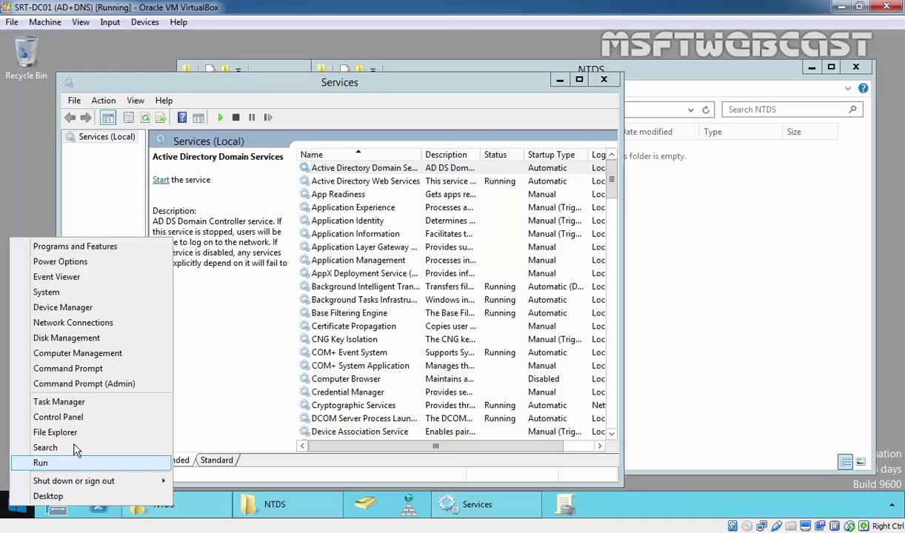
pyautogui.click(74, 383)
pyautogui.write('n')
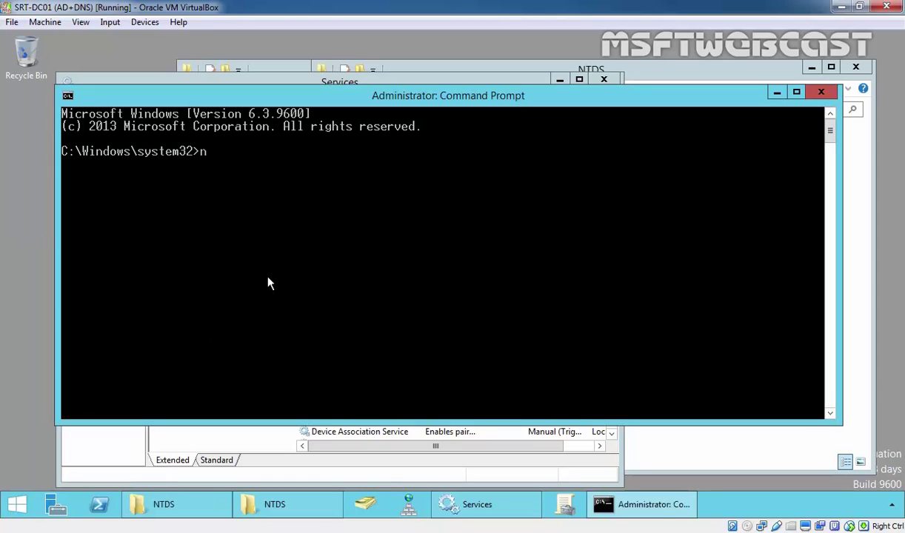
pyautogui.write('tdsutil')
pyautogui.press('Return')
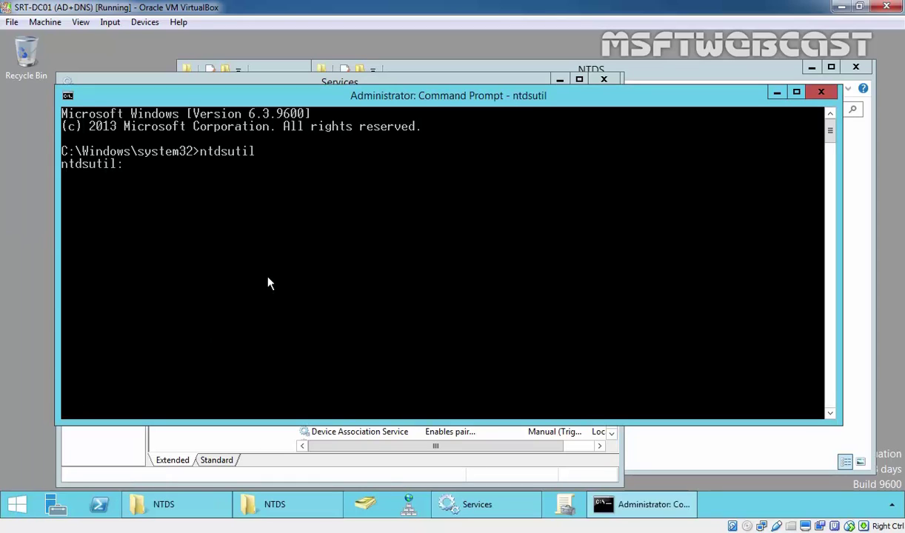
# Activate instance ntds, enter files mode, and list the file maintenance commands with help.
pyautogui.write('activate instanc')
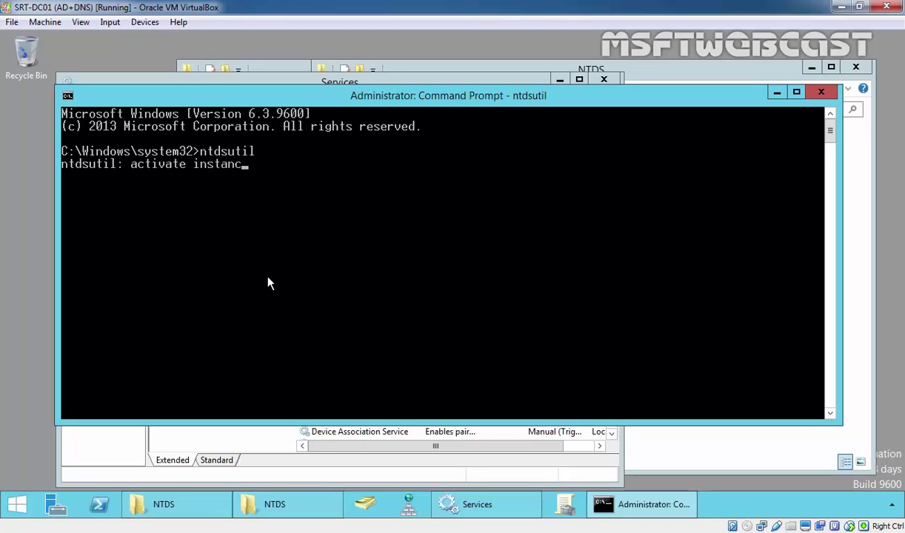
pyautogui.write('e ntds')
pyautogui.press('Return')
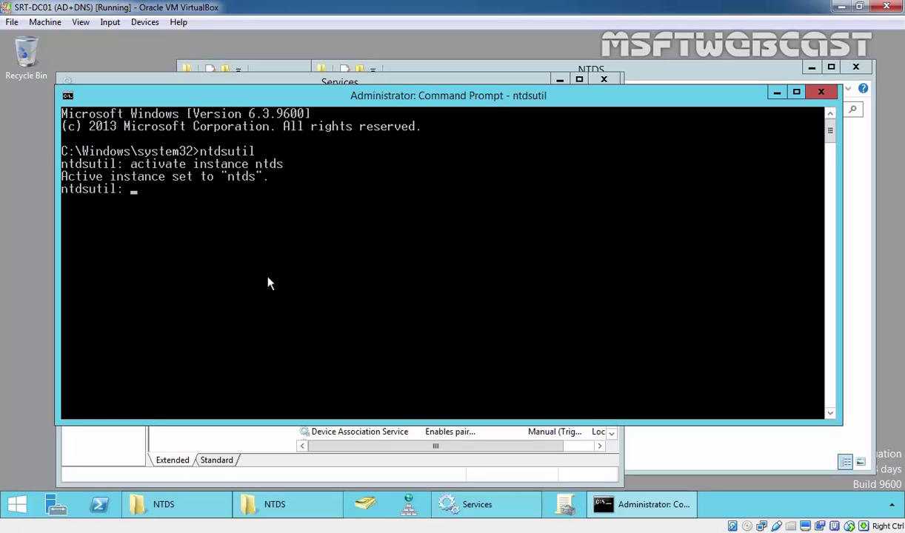
pyautogui.write('files')
pyautogui.press('Return')
pyautogui.write('he')
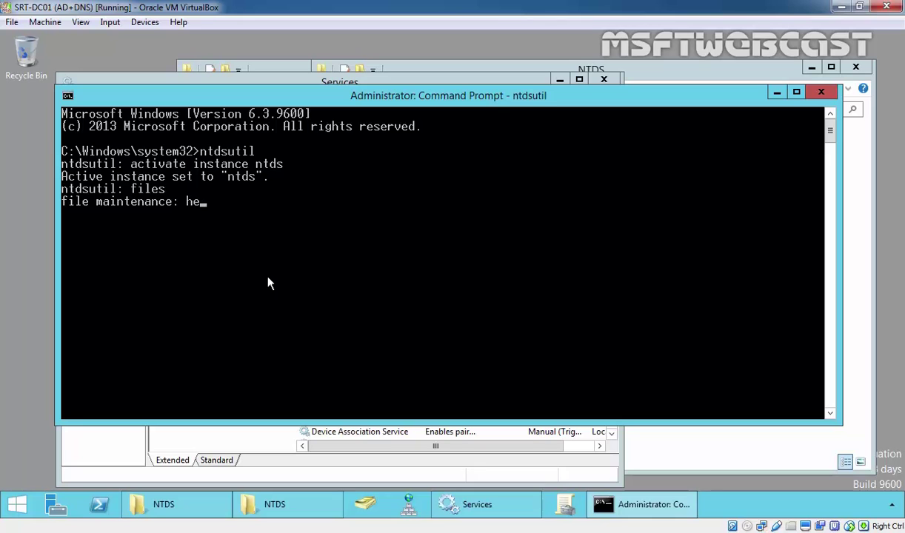
pyautogui.write('lp')
pyautogui.press('Return')
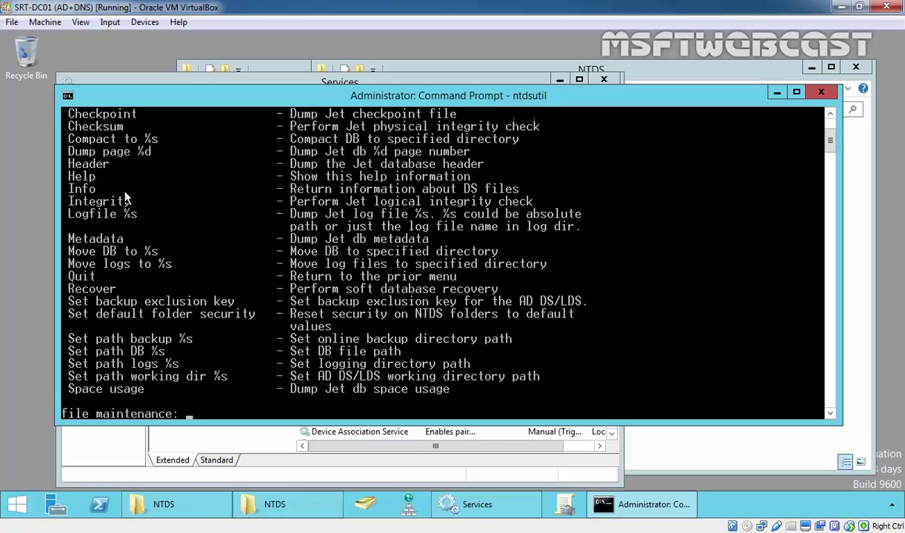
# Highlight the Move DB and Move logs lines in the help output.
pyautogui.rightClick(71, 253)
pyautogui.click(93, 256)
pyautogui.moveTo(68, 251); pyautogui.dragTo(551, 264)
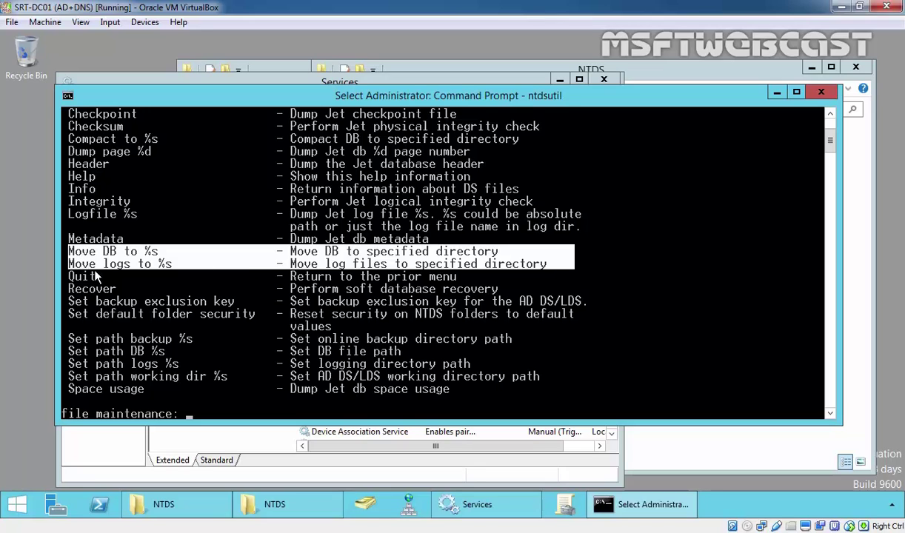
pyautogui.press('Escape')
# Run 'move db to e:\ntds' and 'move logs to e:\ntds' in ntdsutil.
pyautogui.write('move ')
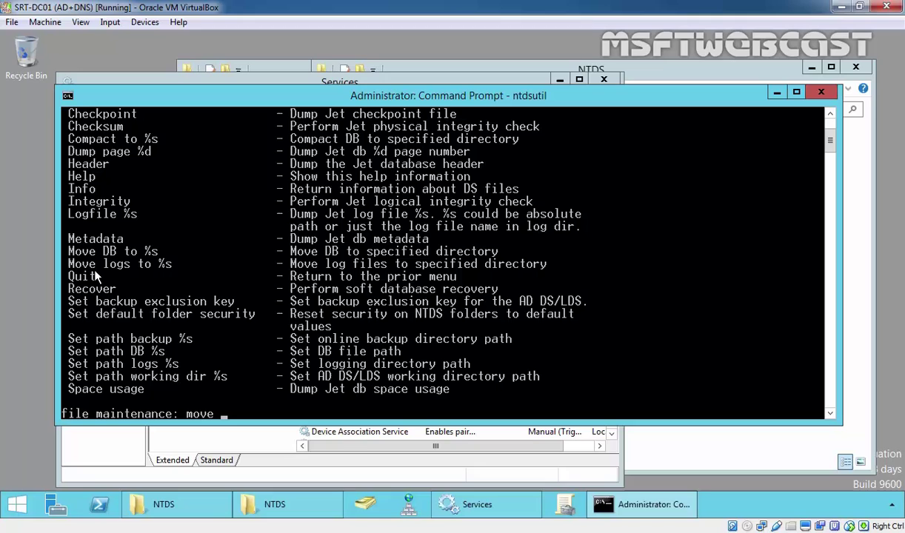
pyautogui.write('db to e:\\ntds')
pyautogui.press('Return')
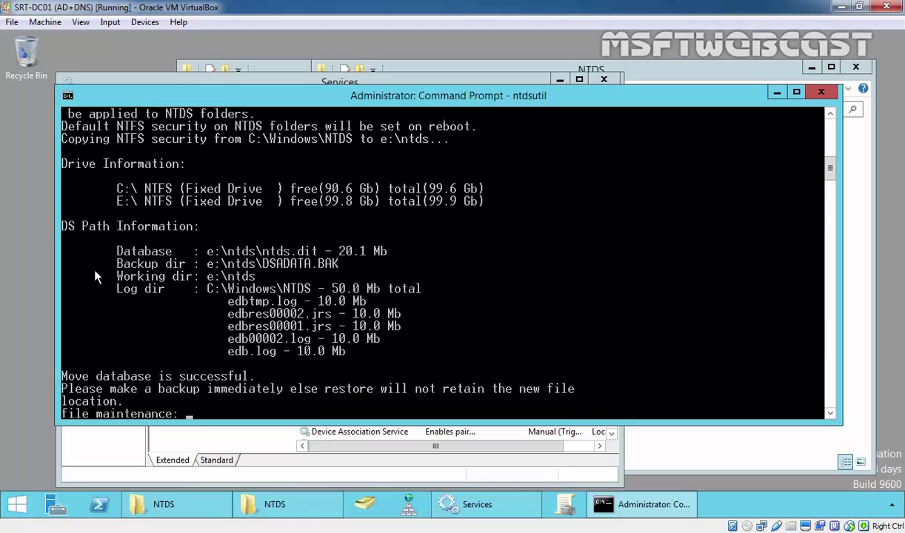
pyautogui.write('move logs to e:\\ntds')
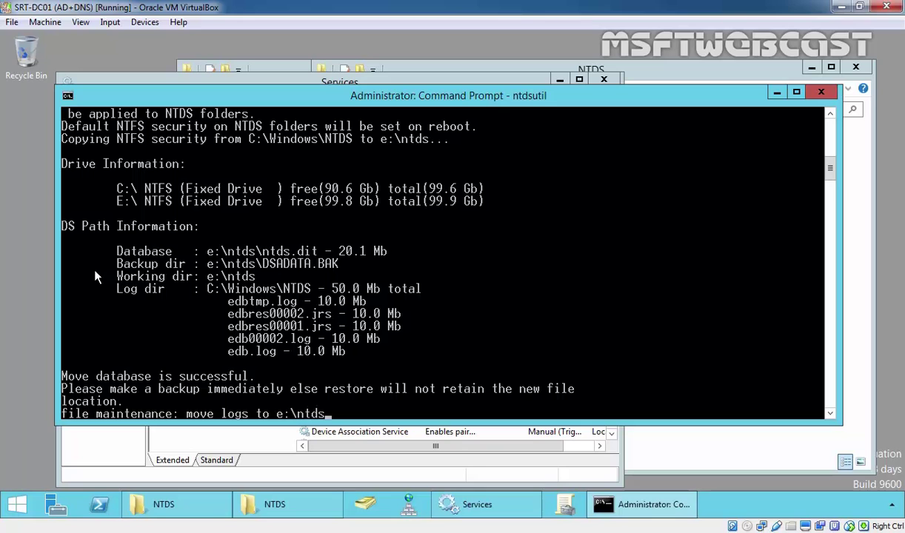
pyautogui.press('Return')
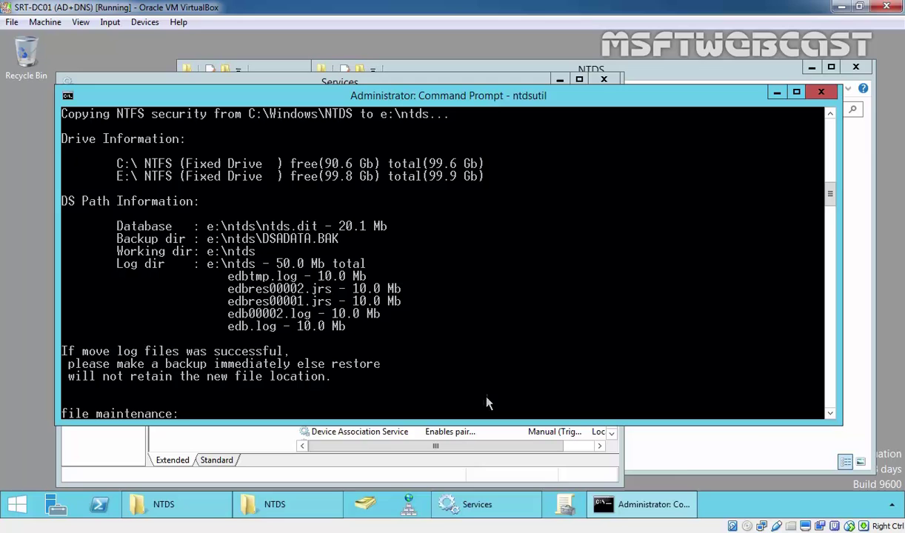
# Confirm E:\NTDS holds seven files and C:\Windows\NTDS is empty, then close the old folder.
pyautogui.click(686, 461)
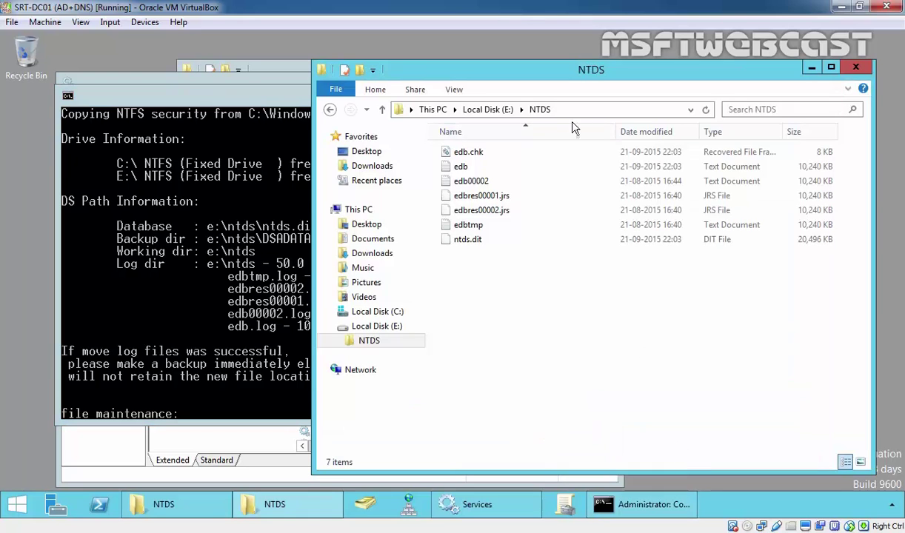
pyautogui.moveTo(588, 359); pyautogui.dragTo(464, 157)
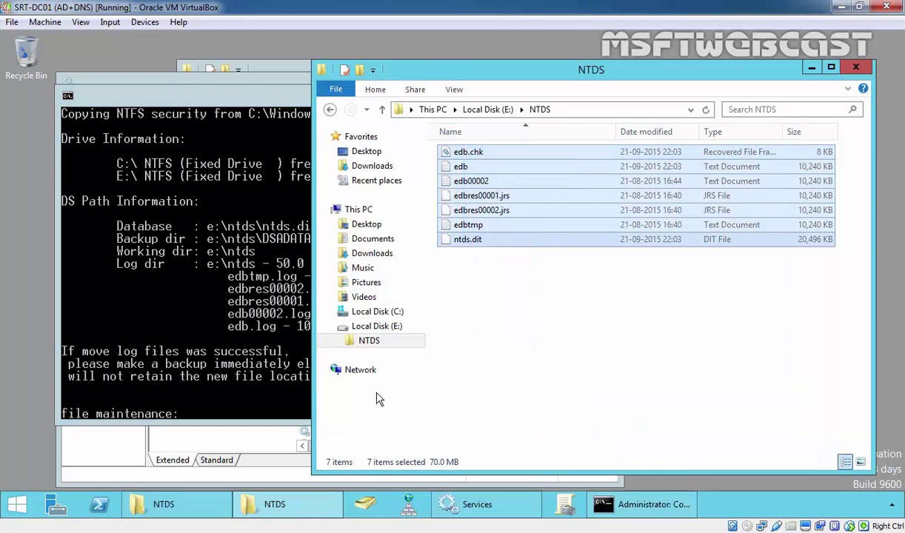
pyautogui.click(184, 509)
pyautogui.moveTo(492, 291); pyautogui.dragTo(331, 194)
pyautogui.click(720, 68)
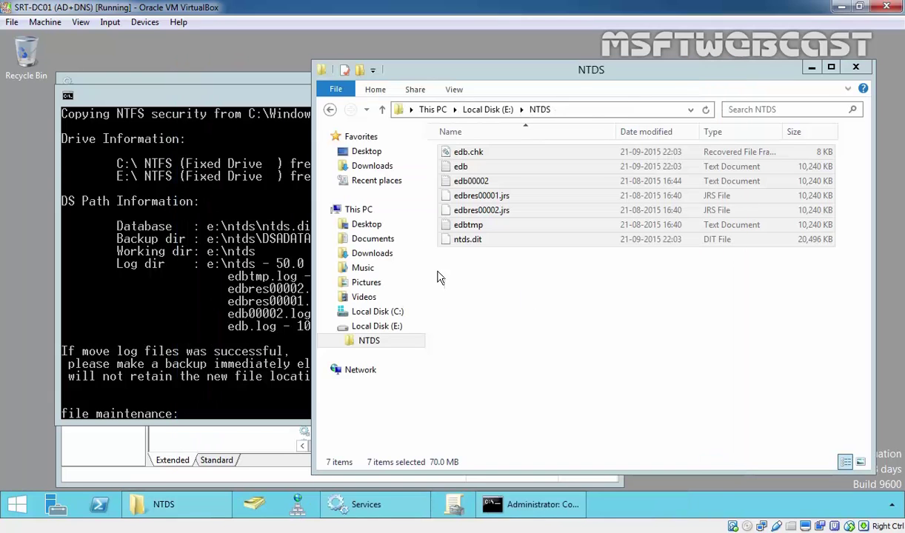
# Quit ntdsutil with q twice and exit the Command Prompt.
pyautogui.click(211, 313)
pyautogui.write('q')
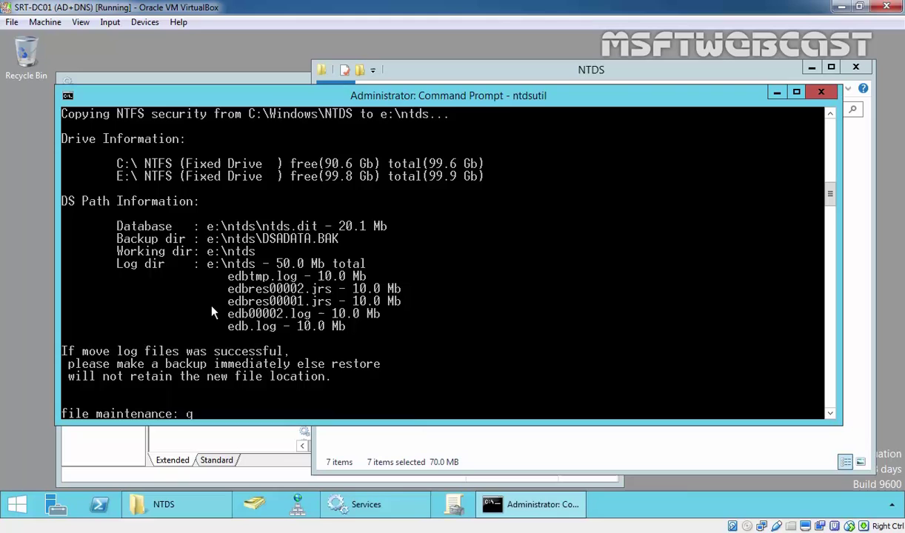
pyautogui.press('Return')
pyautogui.write('q')
pyautogui.press('Return')
pyautogui.write('exit')
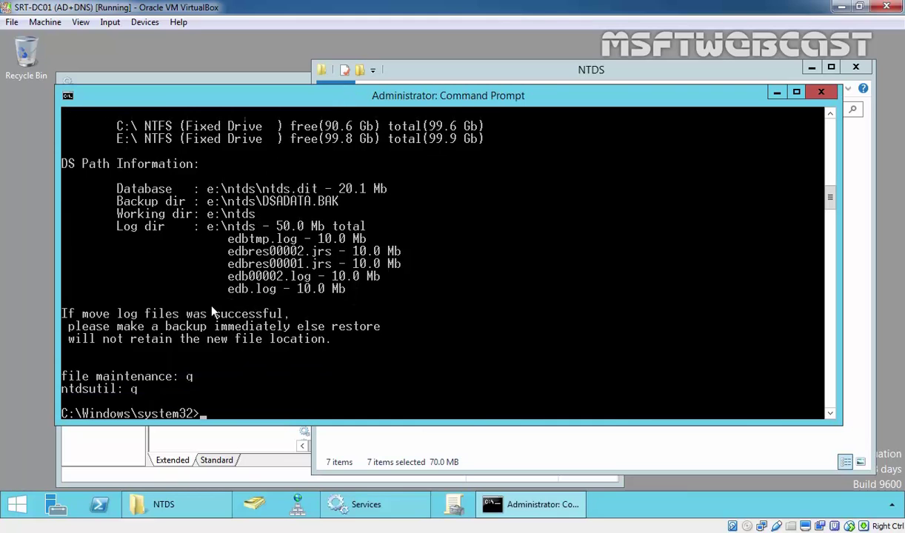
pyautogui.press('Return')
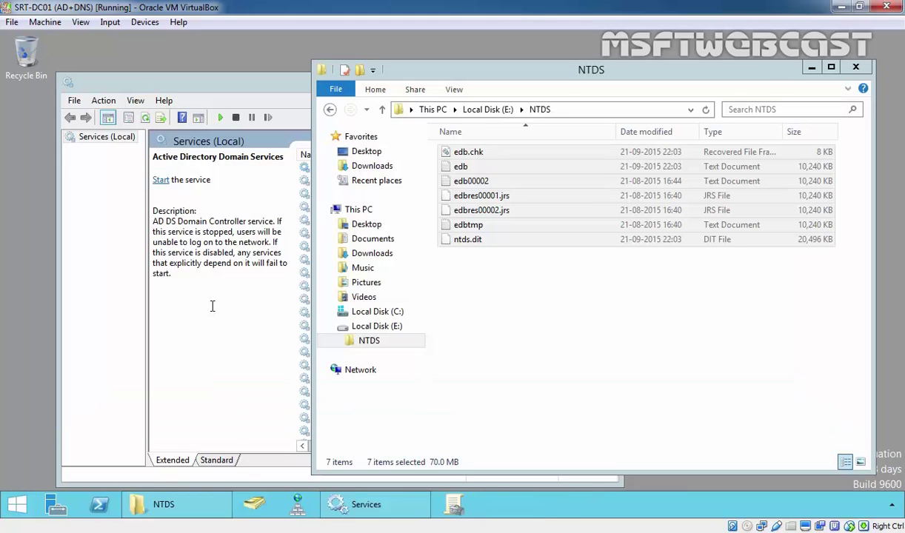
pyautogui.press('super+r')
# Reopen regedit, confirm the log files path, database file and working directory read e:\ntds, then close it.
pyautogui.write('re')
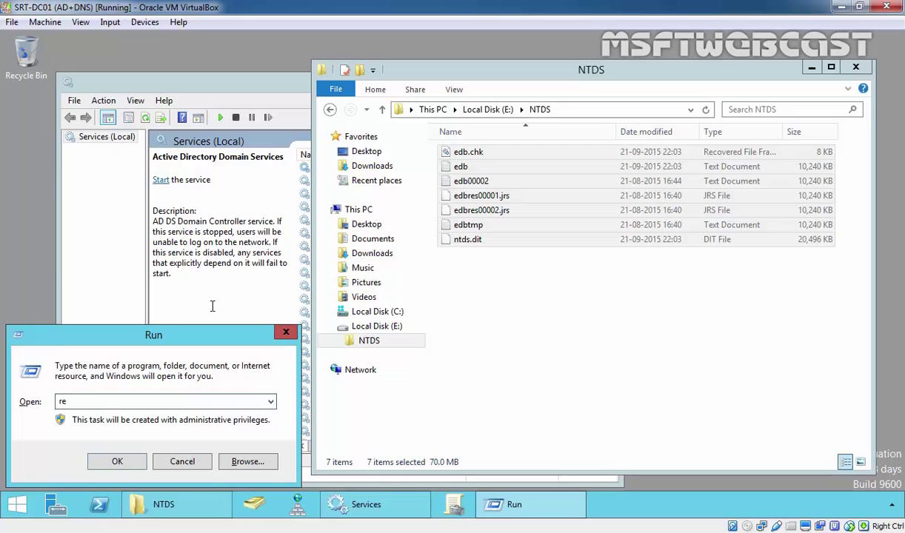
pyautogui.write('gied')
pyautogui.press('BackSpace')
pyautogui.press('BackSpace')
pyautogui.press('BackSpace')
pyautogui.press('BackSpace')
pyautogui.write('gedit')
pyautogui.press('Return')
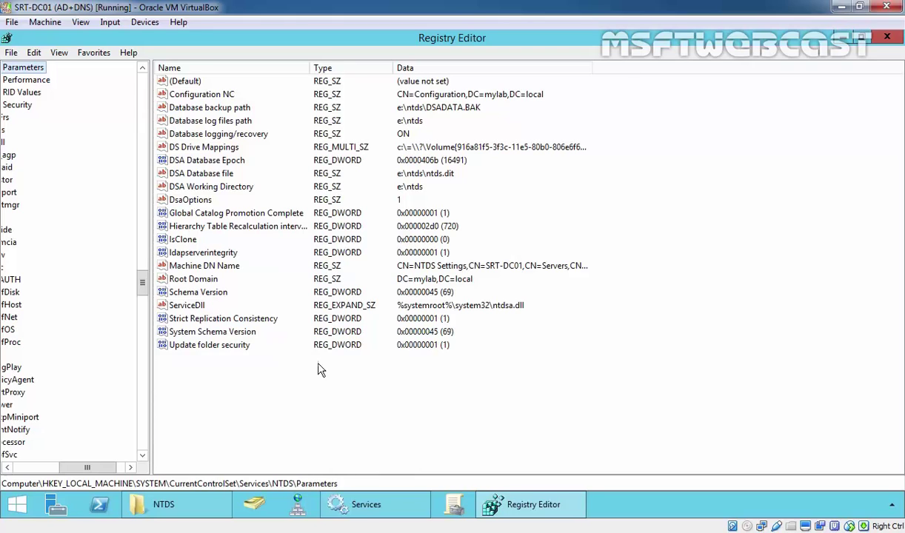
pyautogui.moveTo(483, 398); pyautogui.dragTo(185, 71)
pyautogui.click(419, 378)
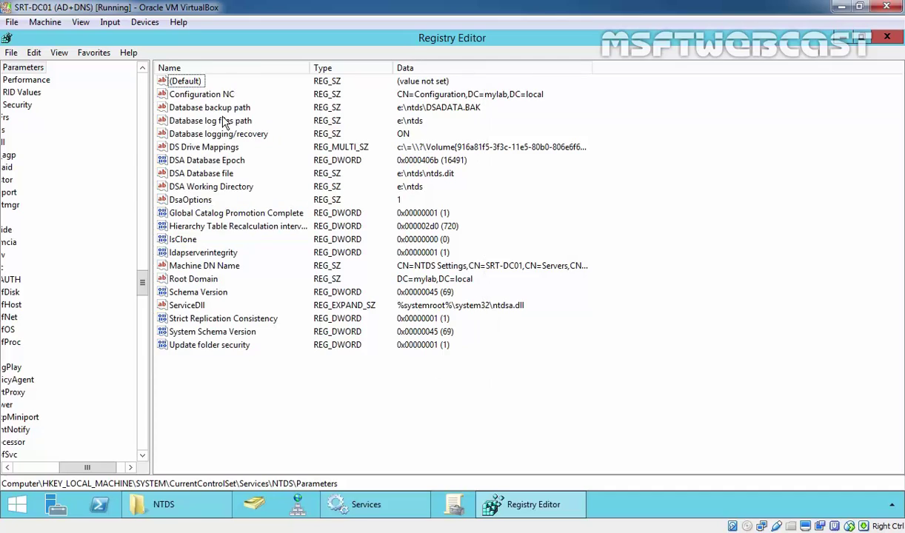
pyautogui.click(191, 120)
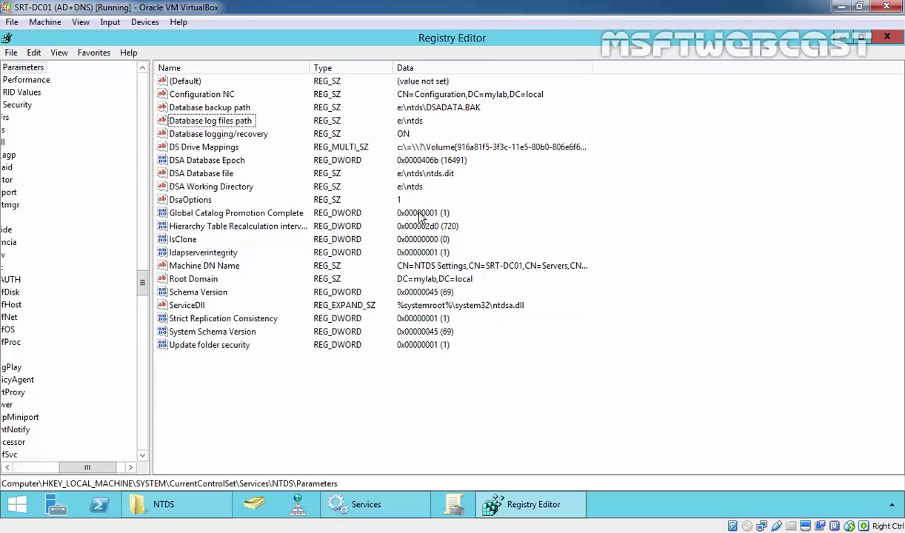
pyautogui.click(184, 175)
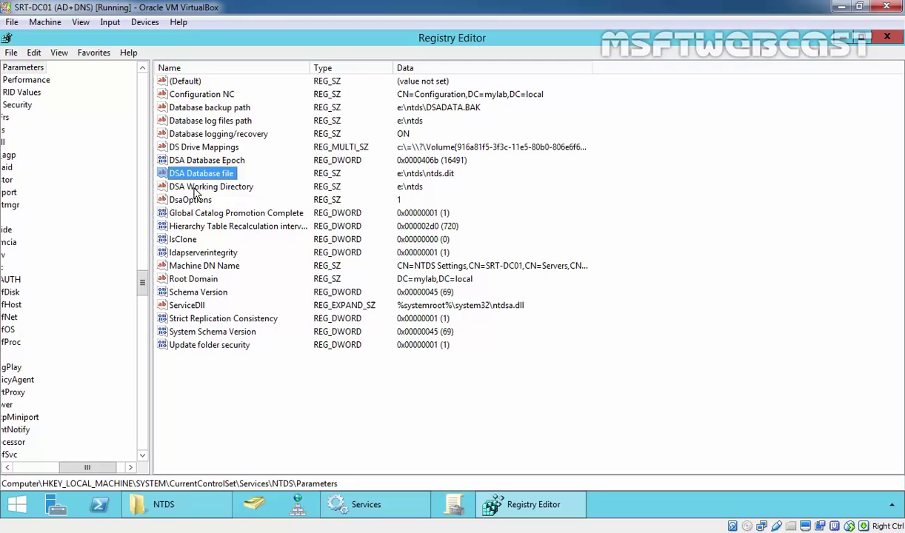
pyautogui.click(186, 185)
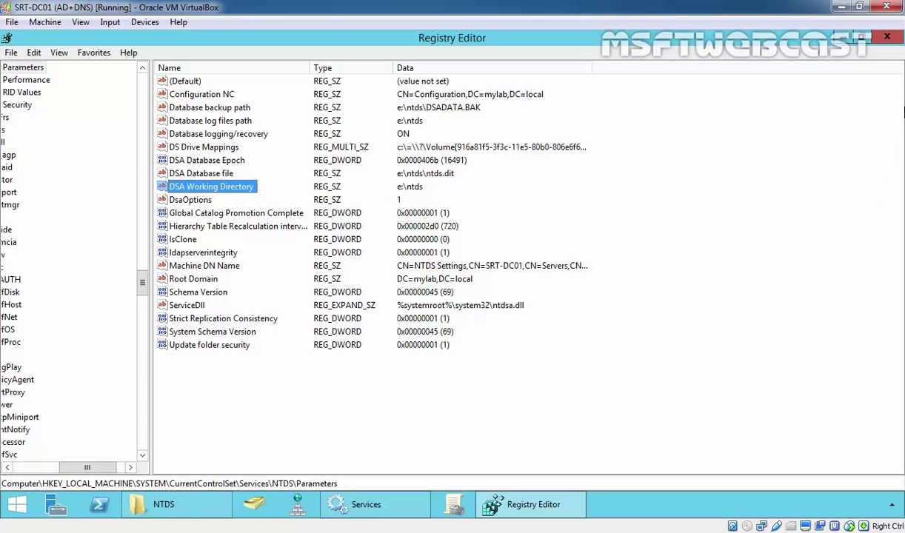
pyautogui.click(847, 40)
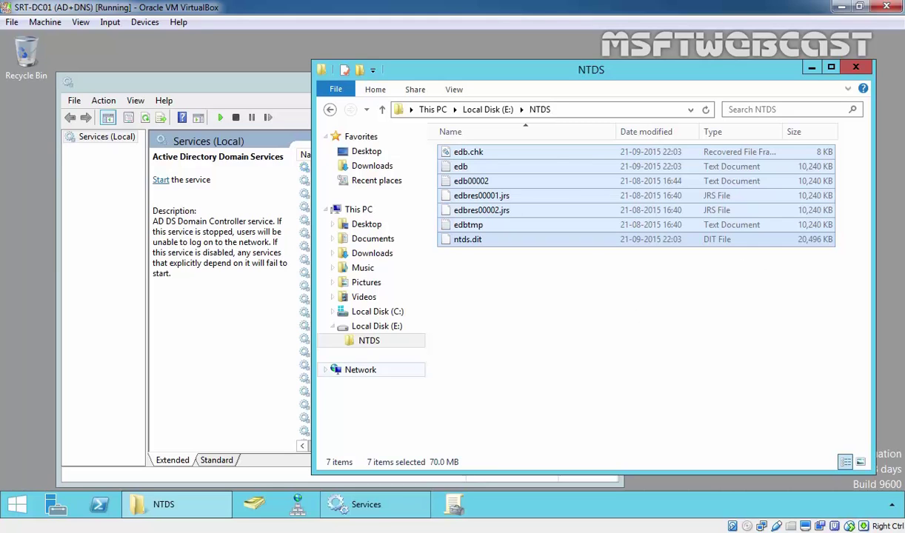
# Restart Active Directory Domain Services and confirm E:\NTDS now holds eight files including temp.edb.
pyautogui.click(201, 329)
pyautogui.click(159, 180)
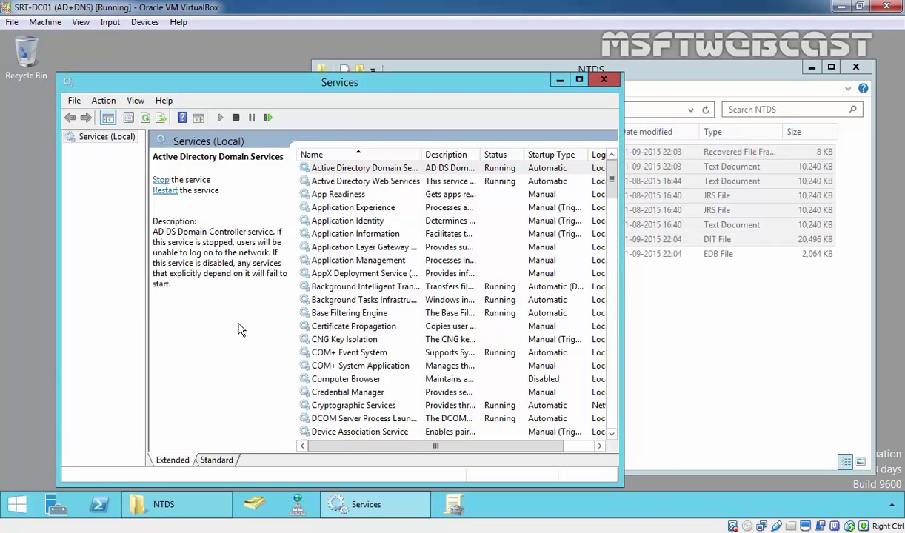
pyautogui.click(724, 356)
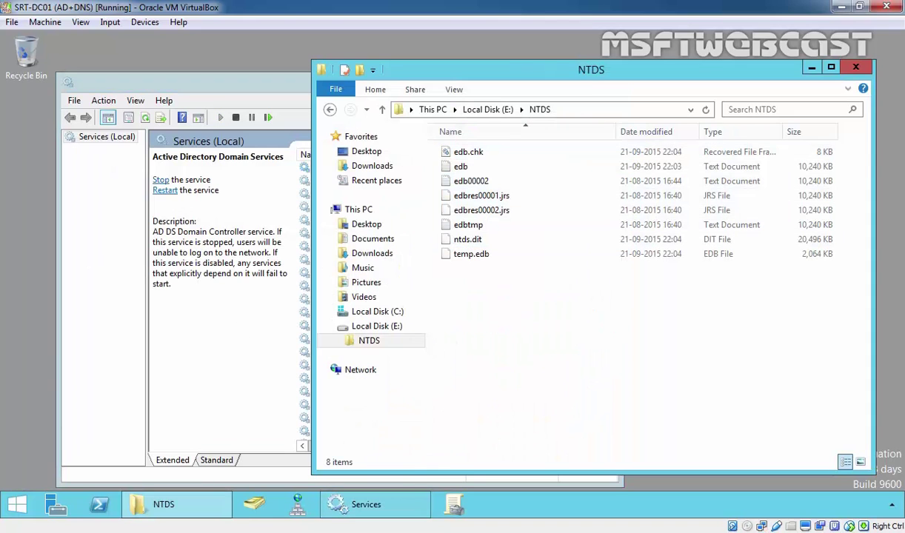
pyautogui.moveTo(724, 357); pyautogui.dragTo(507, 154)
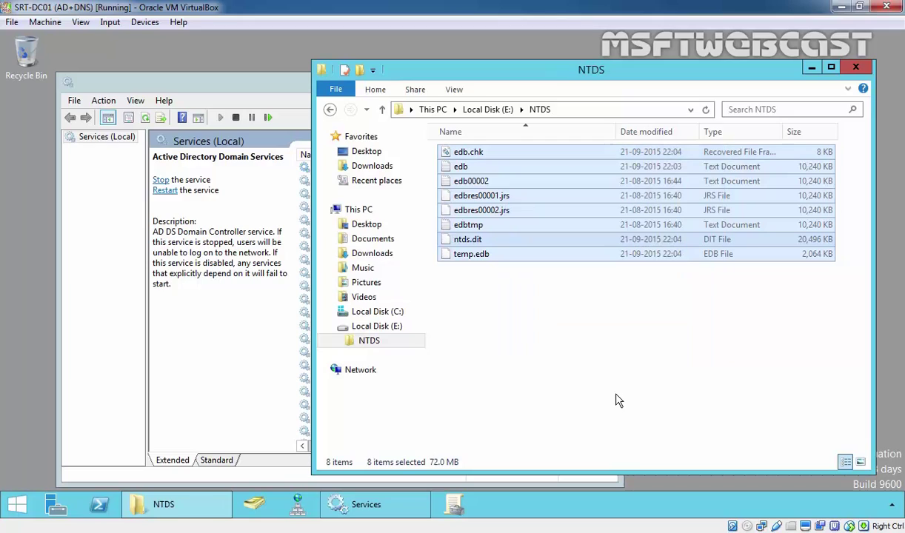